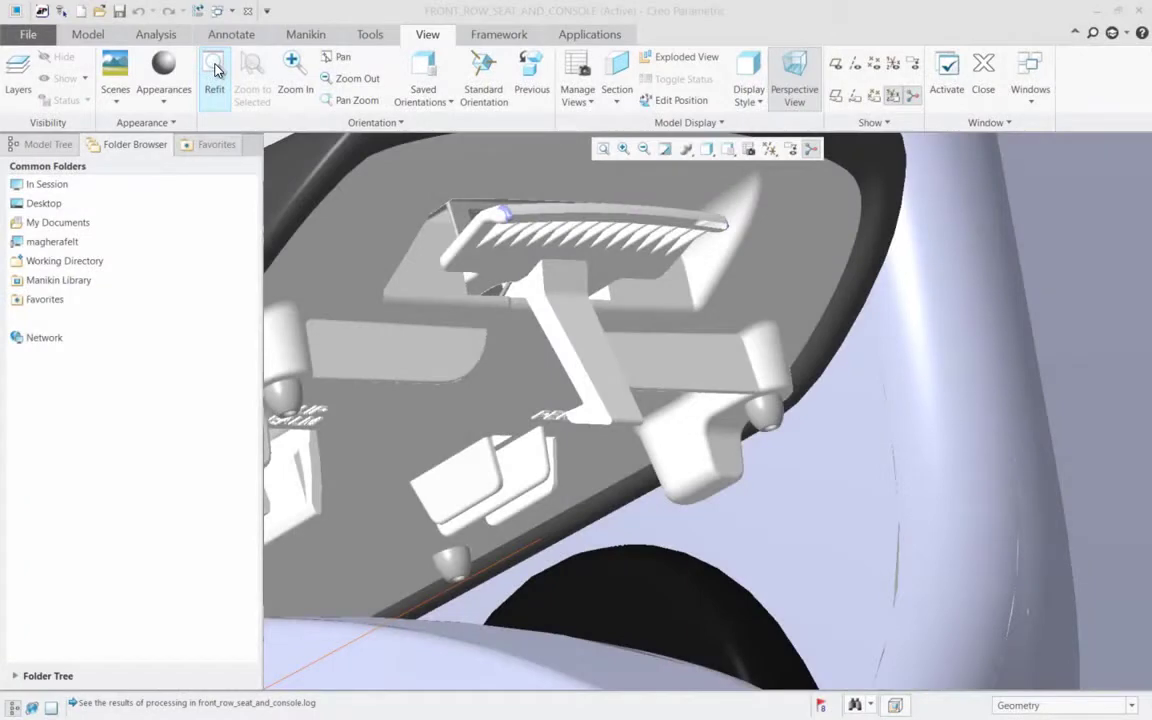
# Step: Refit the view so the full front-row seat and console assembly is visible
pyautogui.click(215, 68)
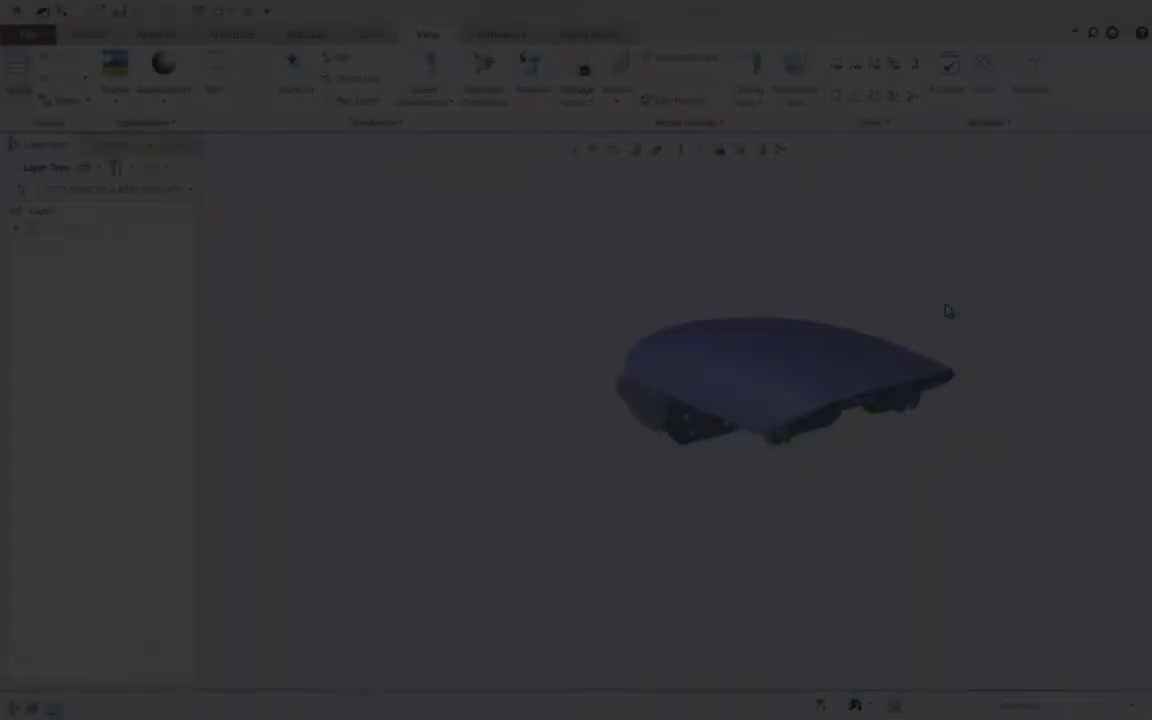
# Step: Rotate the assembly to expose the hinge and open bracket DS73-F04604-PIA2 on its own
pyautogui.scroll(5, 707, 462)
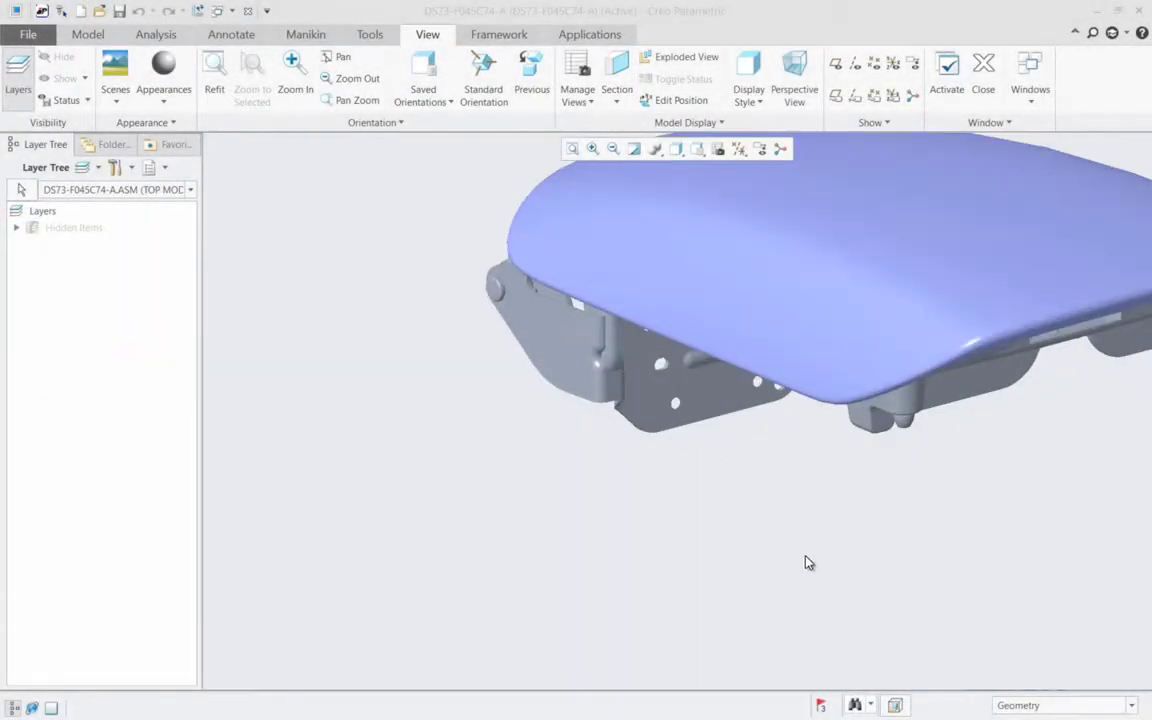
pyautogui.moveTo(809, 563)
pyautogui.mouseDown()
pyautogui.moveTo(823, 504)
pyautogui.moveTo(812, 329)
pyautogui.moveTo(812, 475)
pyautogui.moveTo(869, 181)
pyautogui.moveTo(818, 242)
pyautogui.mouseUp()
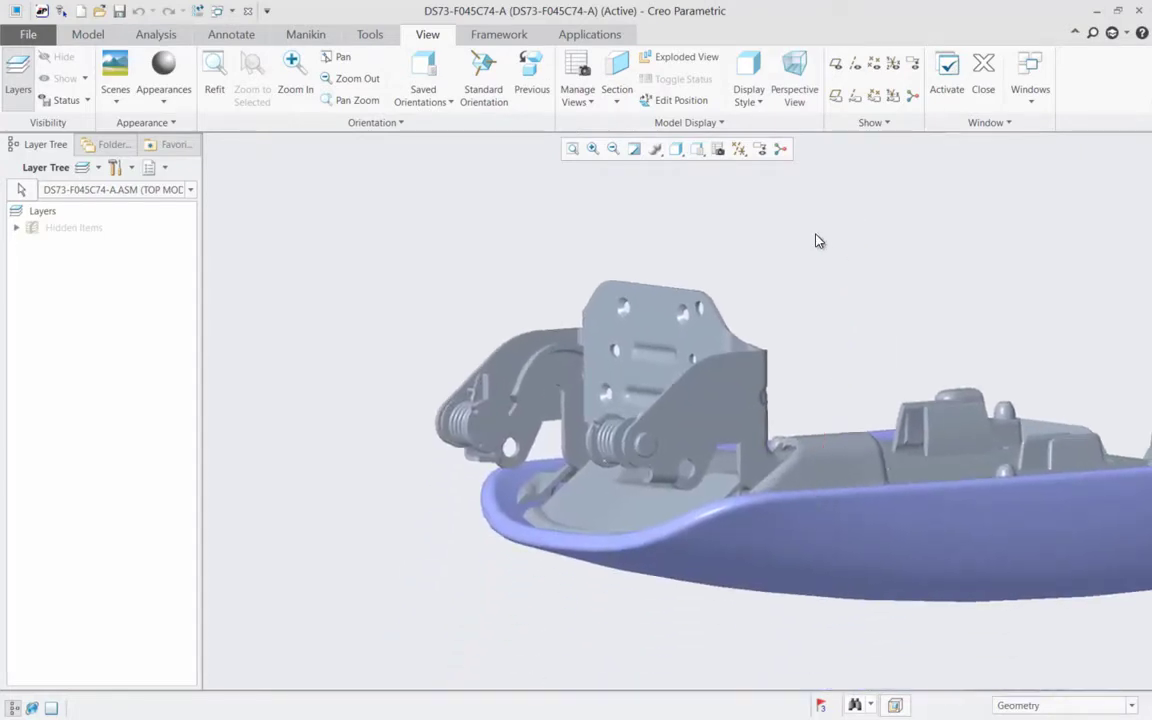
pyautogui.click(565, 367)
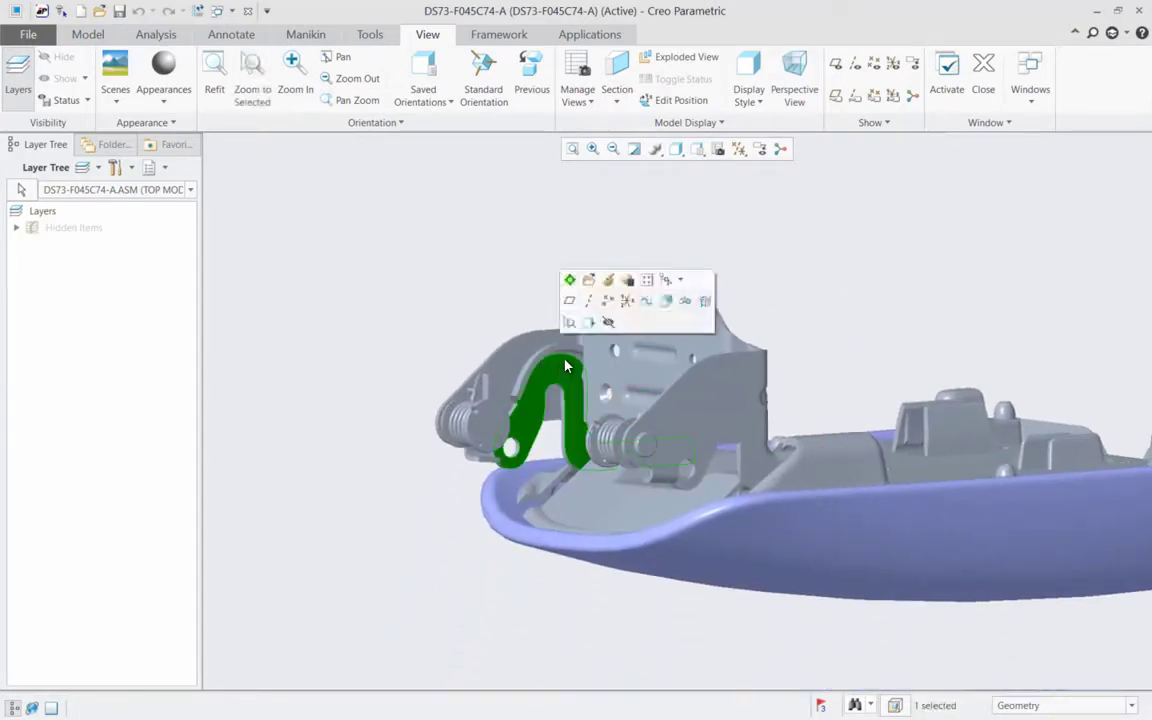
pyautogui.click(588, 280)
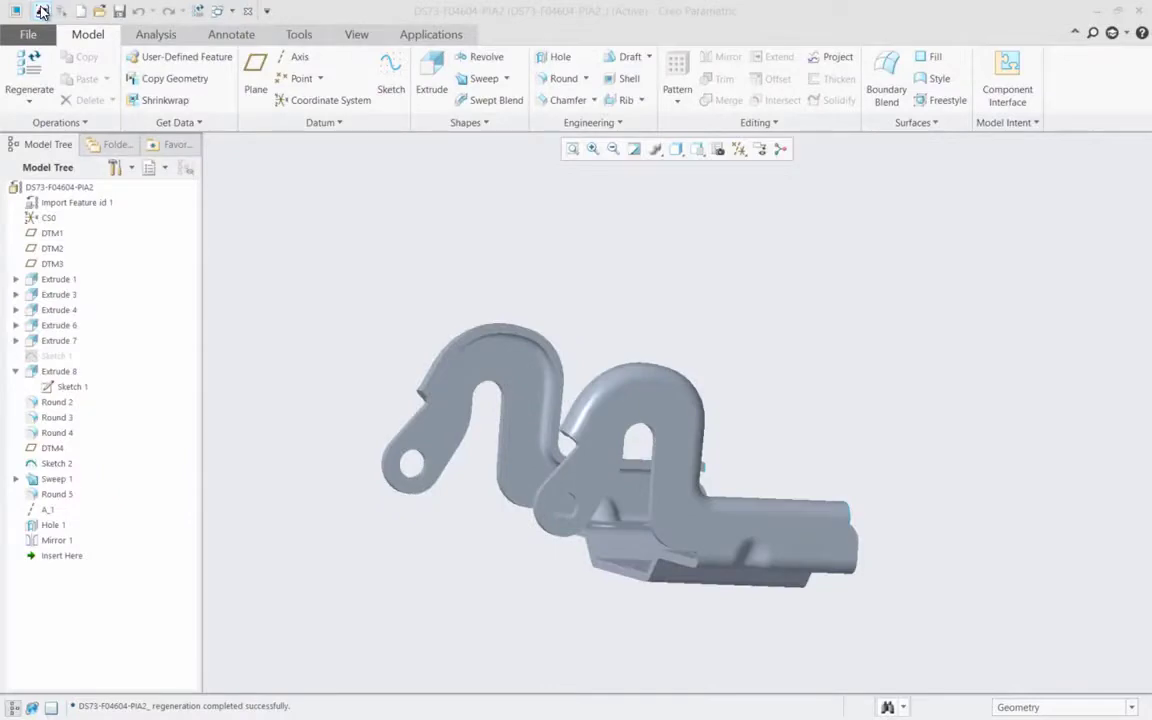
# Step: Change the Extrude 8 Sketch 1 dimension from 35 to 40 and regenerate the bracket
pyautogui.click(42, 11)
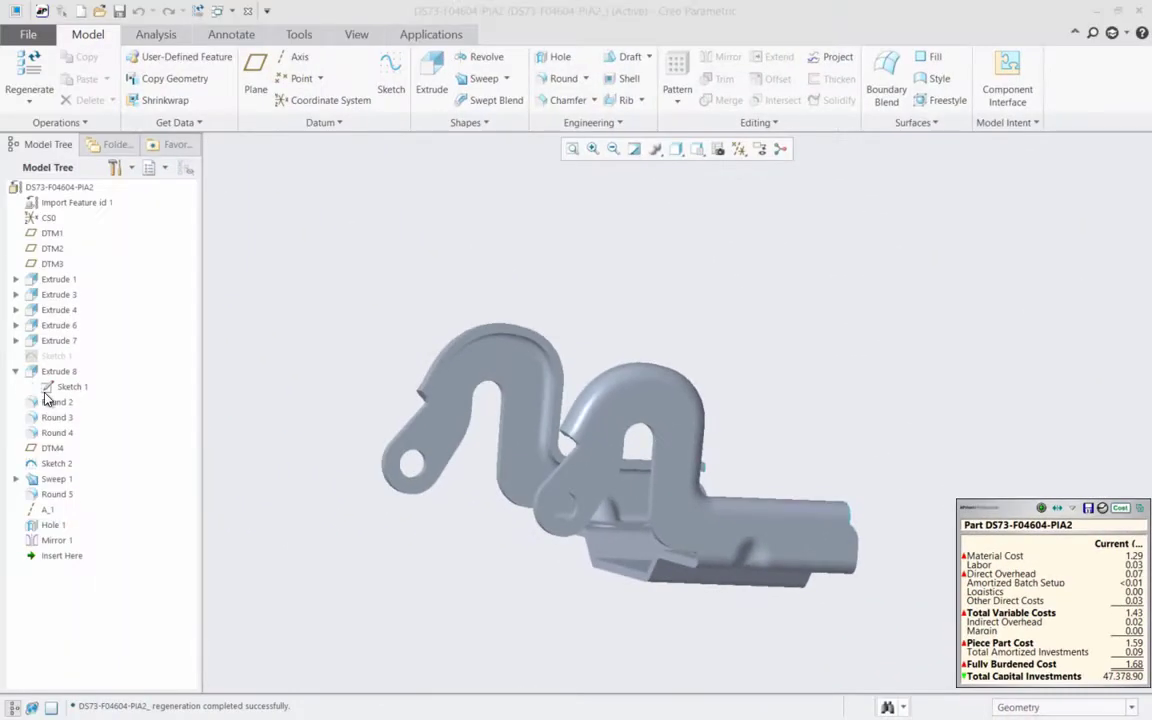
pyautogui.click(44, 388)
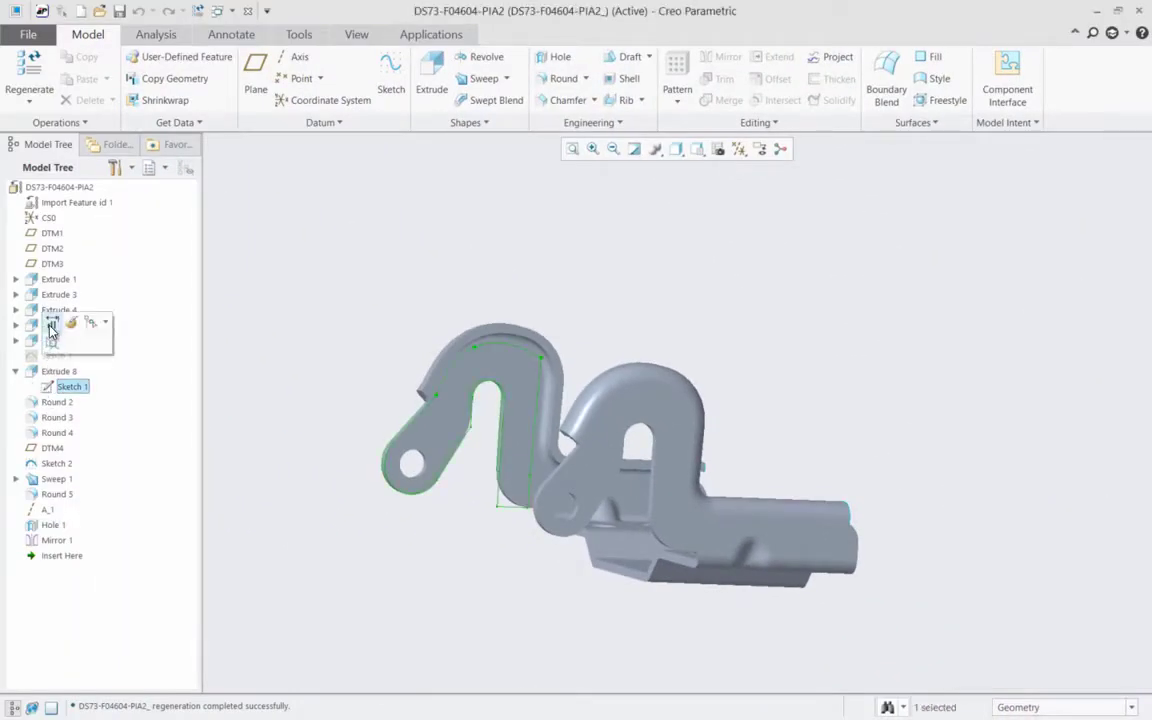
pyautogui.click(47, 300)
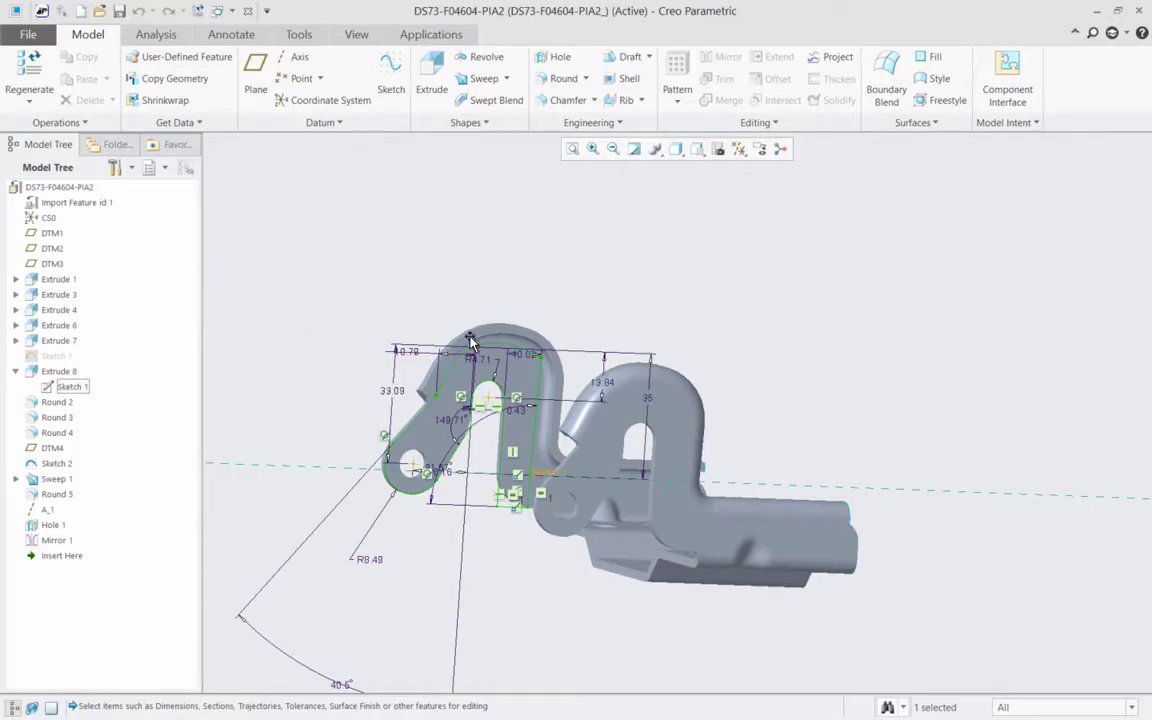
pyautogui.doubleClick(650, 397)
pyautogui.write('40')
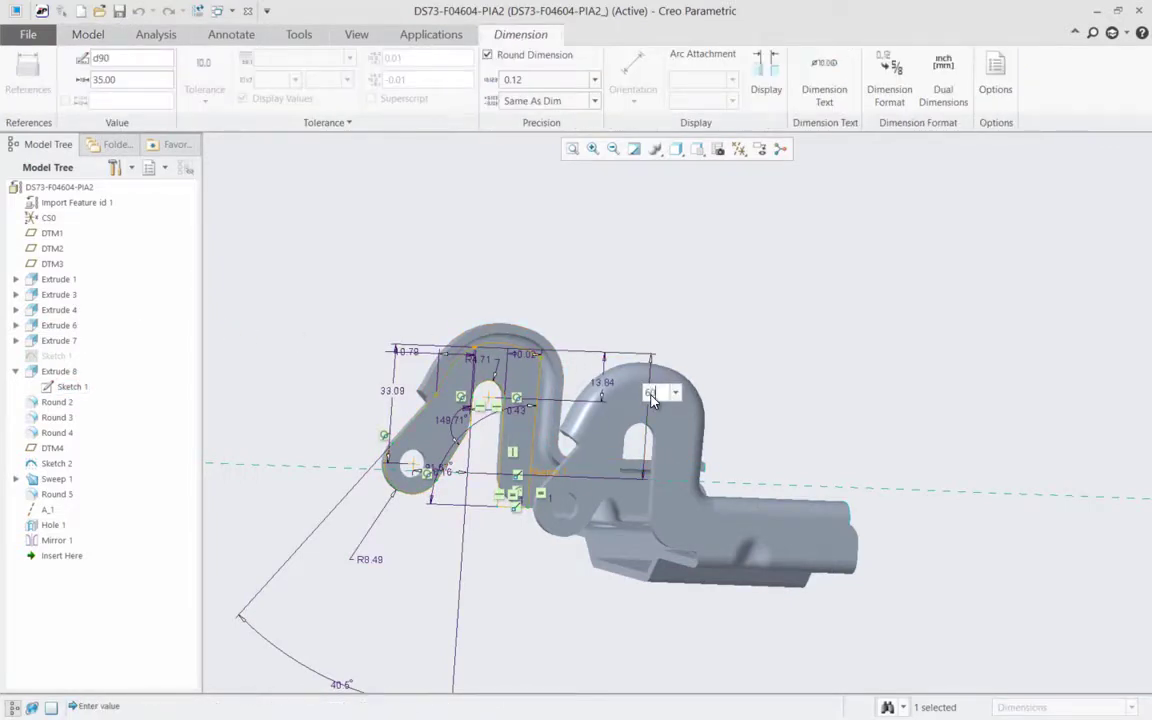
pyautogui.press('Return')
pyautogui.click(792, 275)
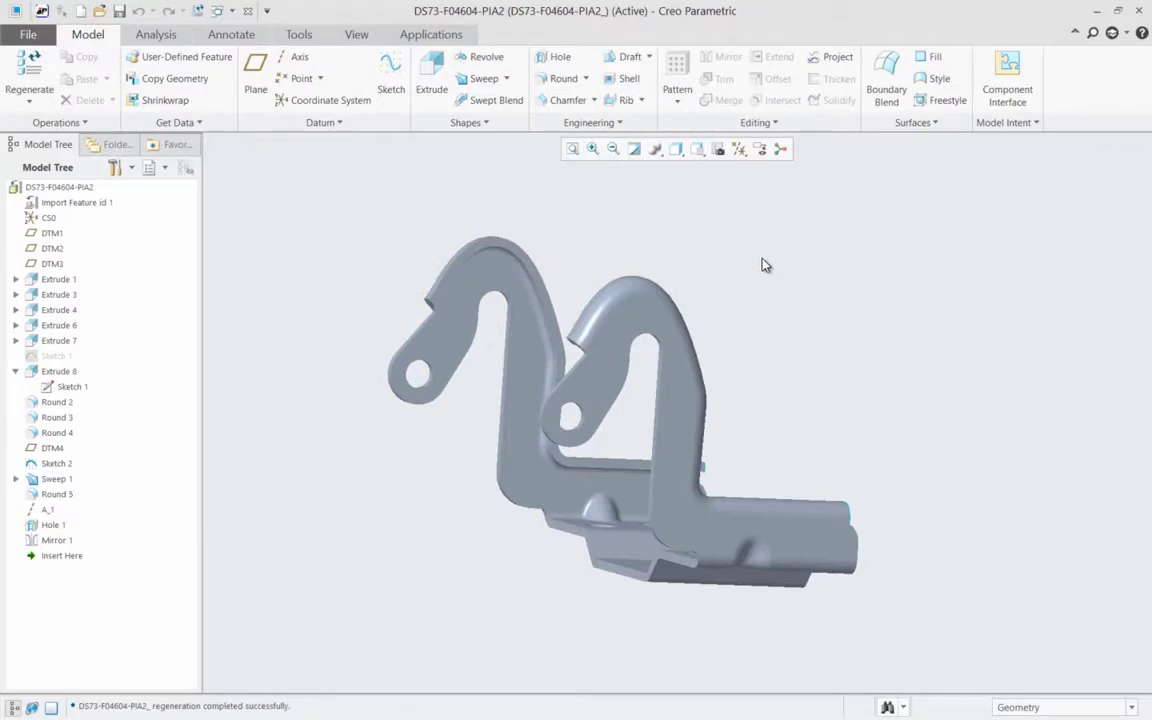
# Step: Recost the edited bracket (1.68 down to 1.27 fully burdened) and open it in aPriori
pyautogui.click(42, 12)
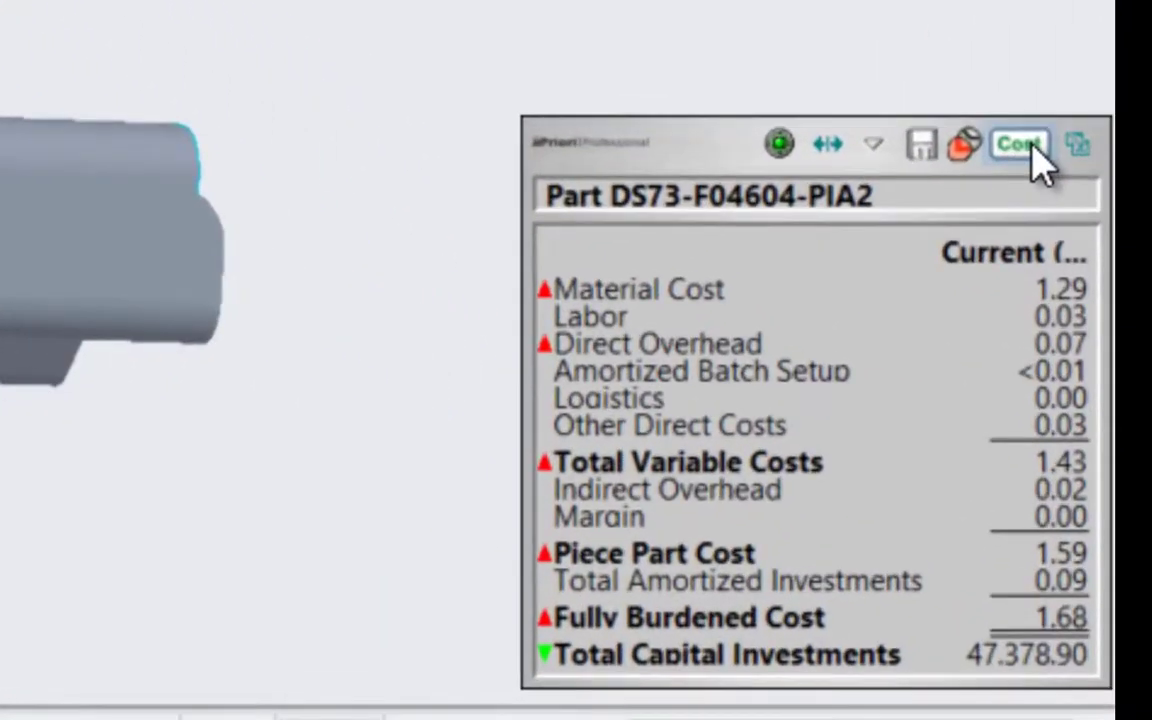
pyautogui.click(1034, 148)
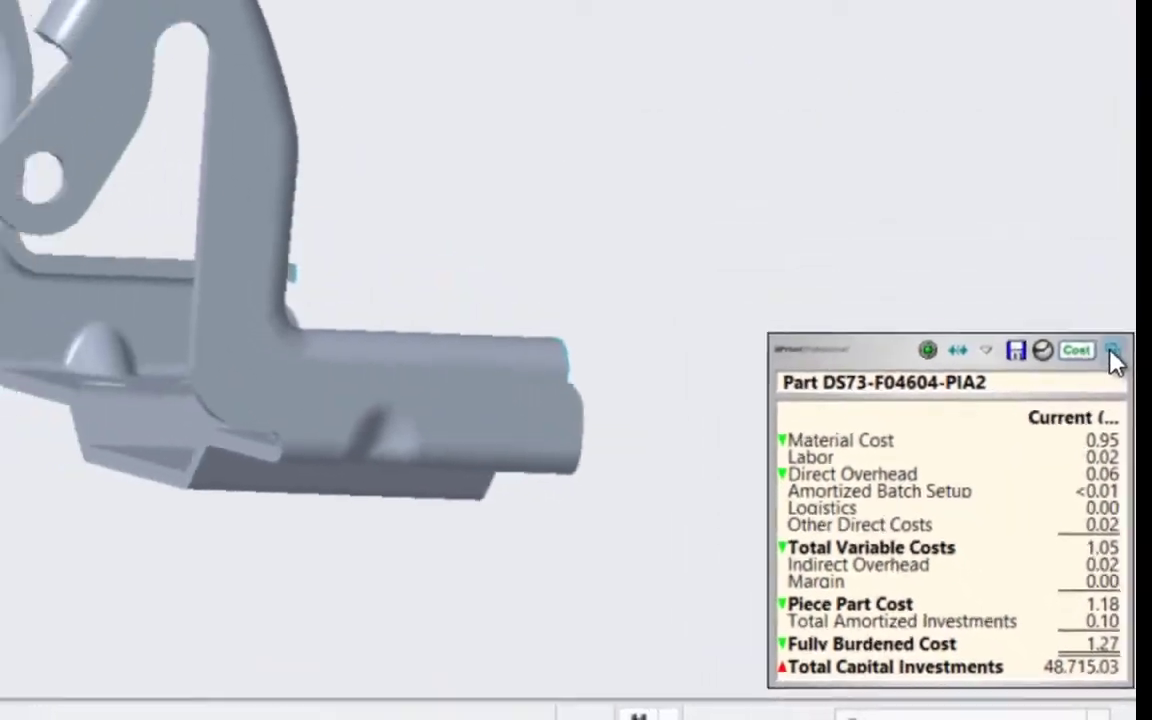
pyautogui.click(1097, 259)
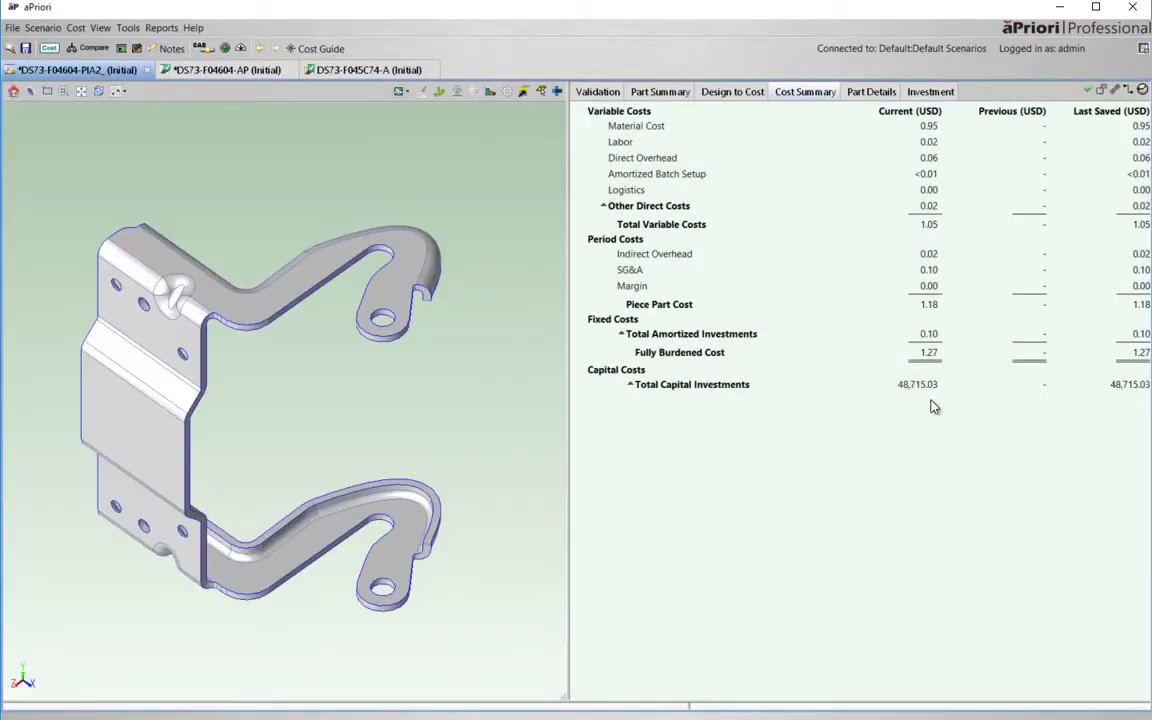
# Step: Show the blank strip layout for the 2.50 mm AISI 1020 steel bracket, then the Part Summary
pyautogui.click(402, 92)
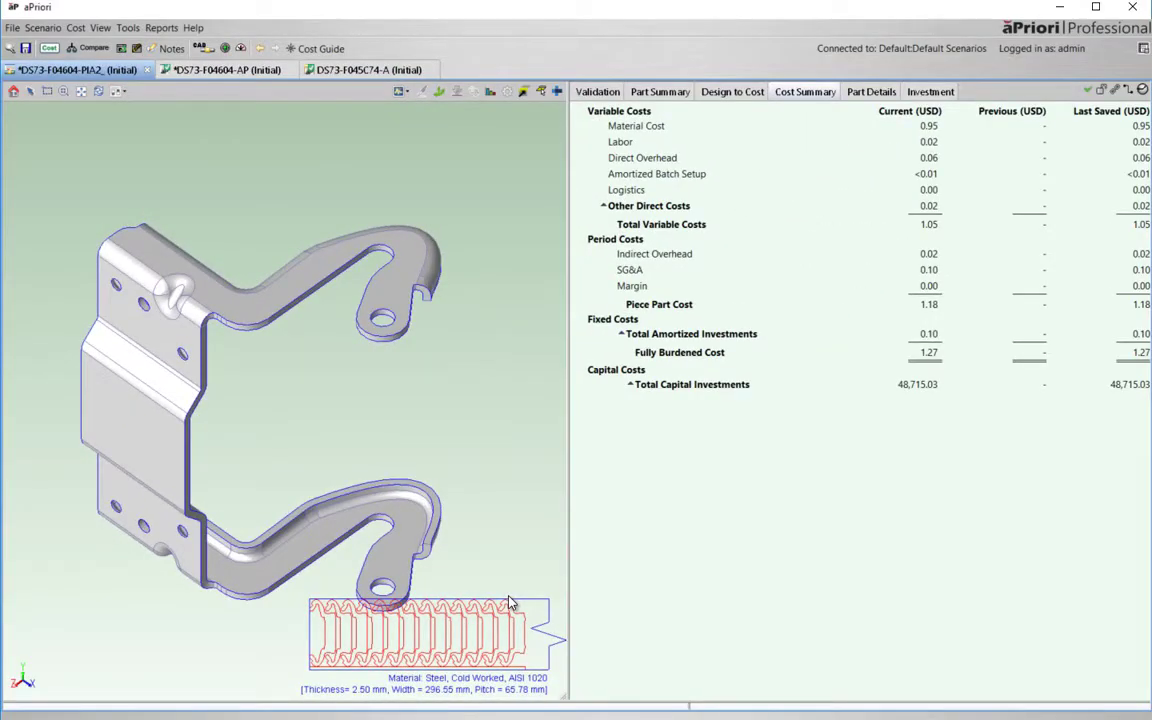
pyautogui.click(678, 92)
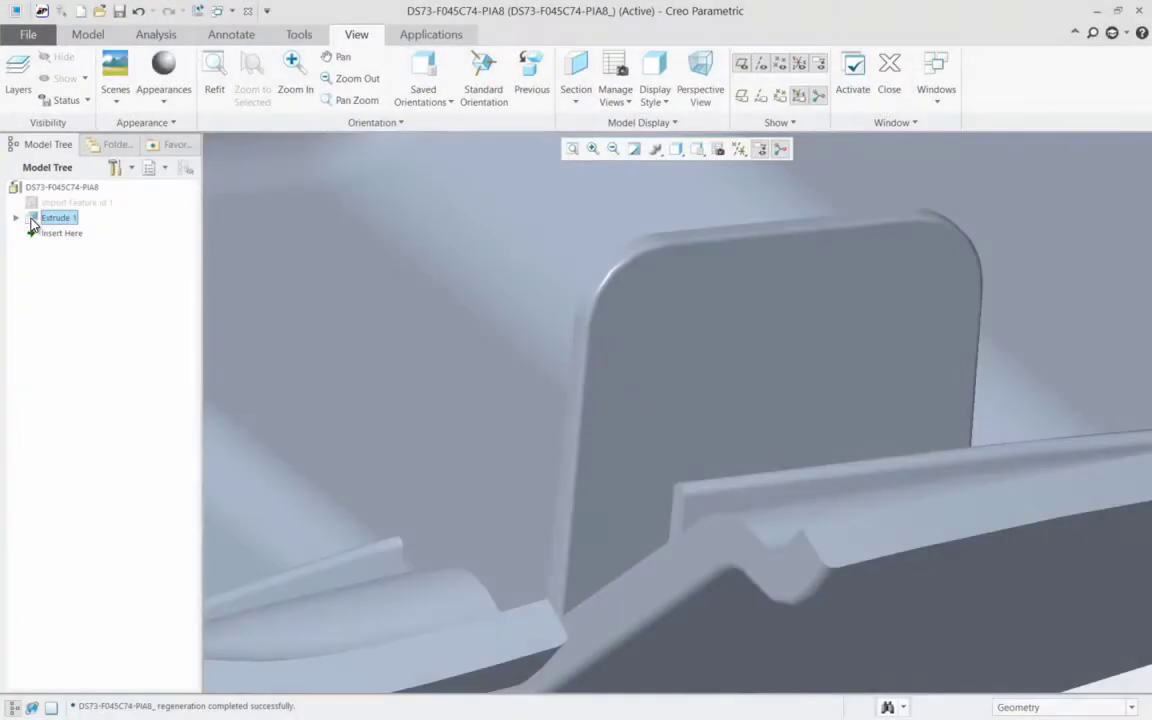
# Step: Suppress Extrude 1 in DS73-F045C74-PIA8, refit the view, and get its cost estimate
pyautogui.click(57, 217)
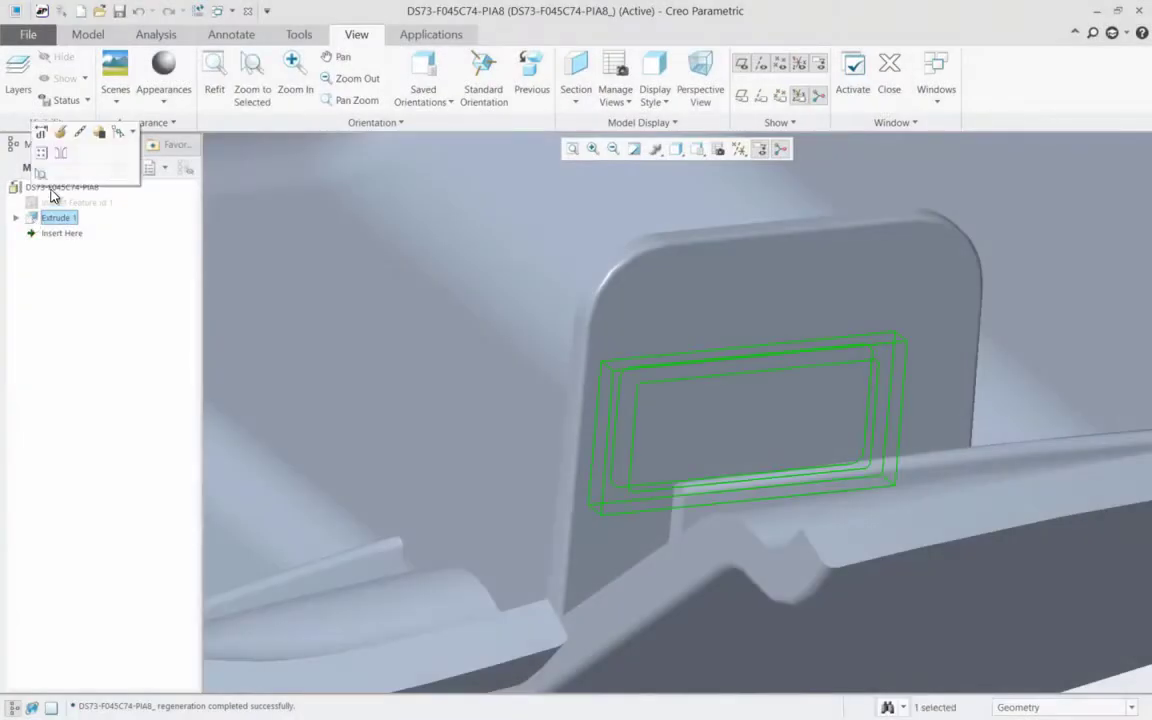
pyautogui.click(99, 131)
pyautogui.press('Return')
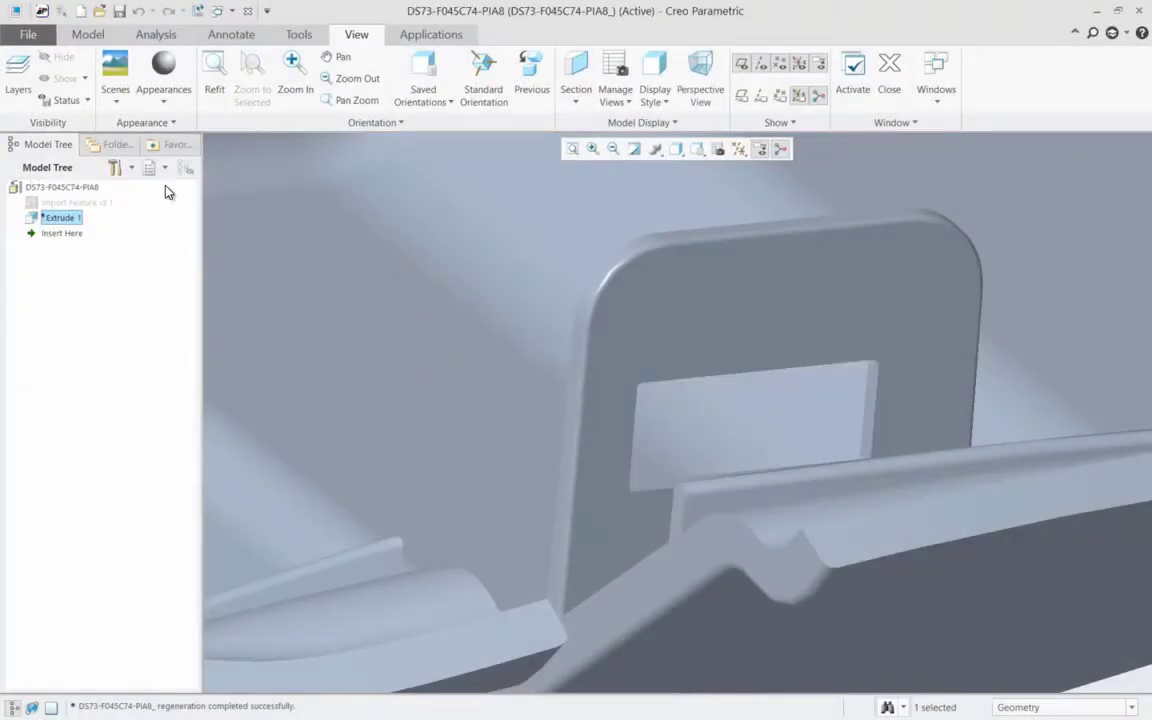
pyautogui.click(212, 70)
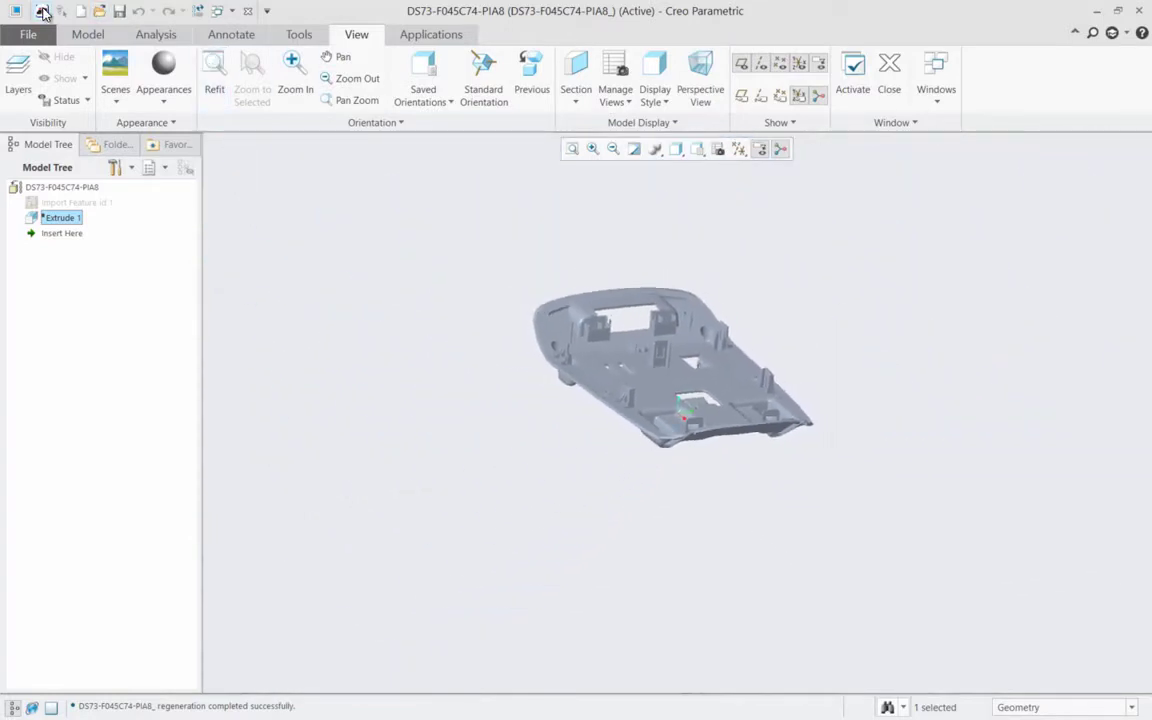
pyautogui.click(42, 12)
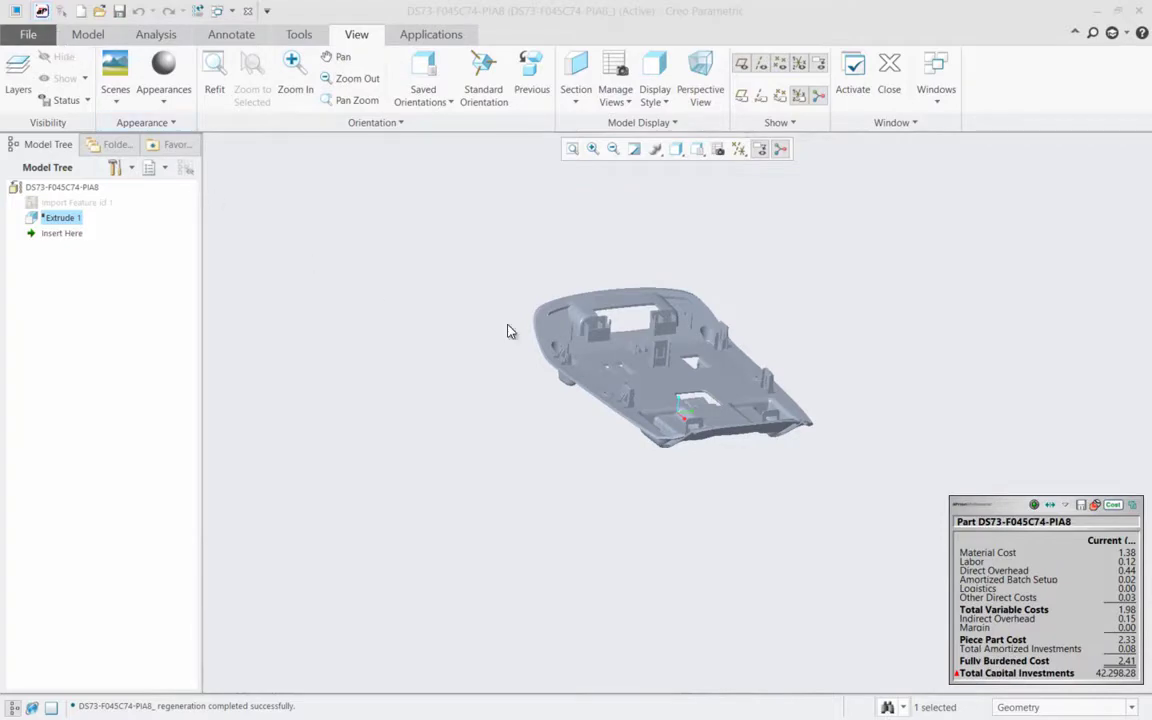
pyautogui.click(1129, 508)
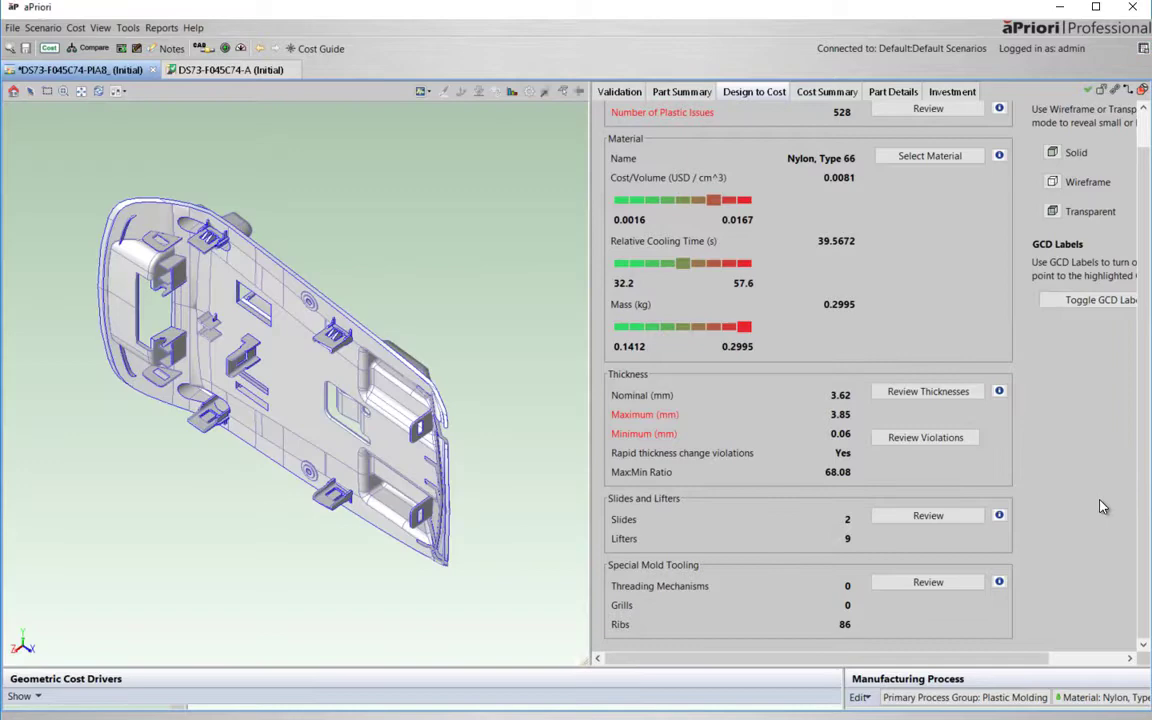
pyautogui.moveTo(232, 275); pyautogui.dragTo(337, 200)
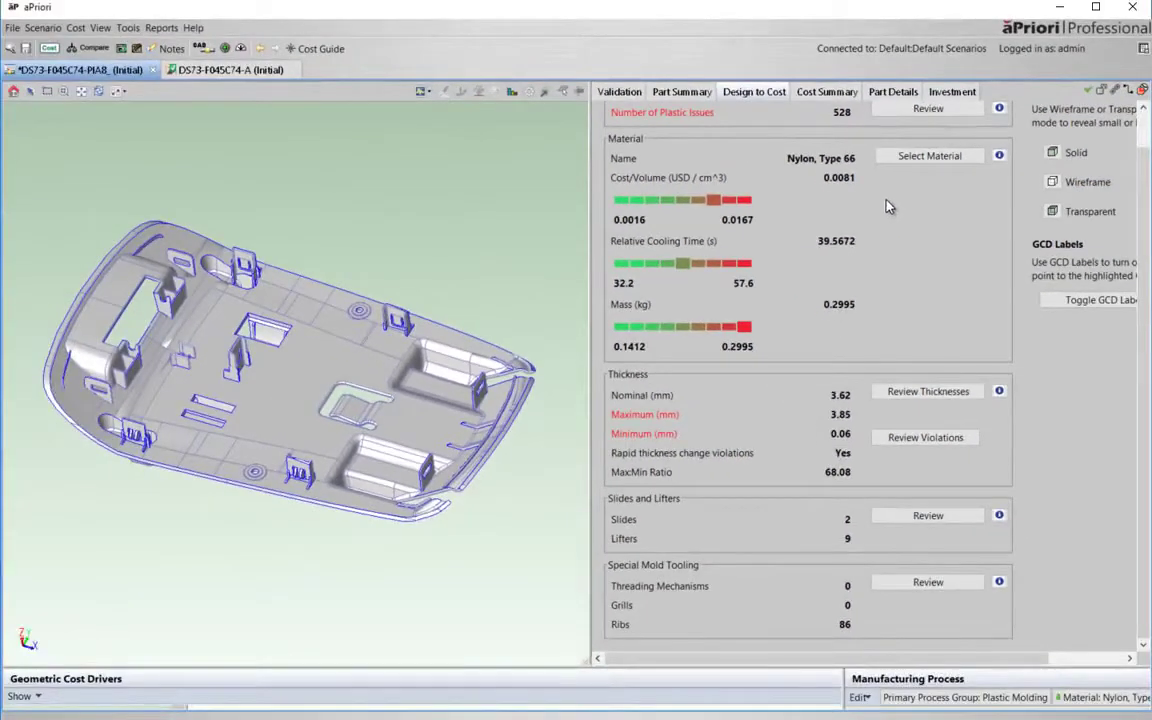
pyautogui.click(910, 390)
pyautogui.click(920, 262)
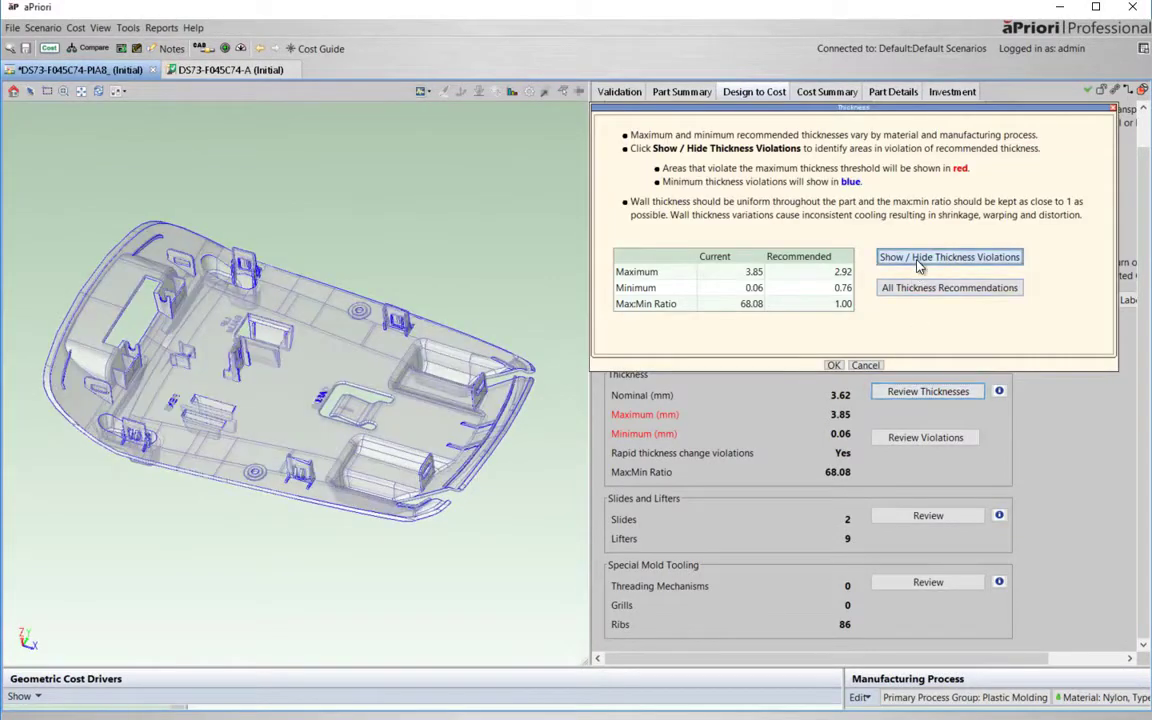
pyautogui.scroll(5, 182, 248)
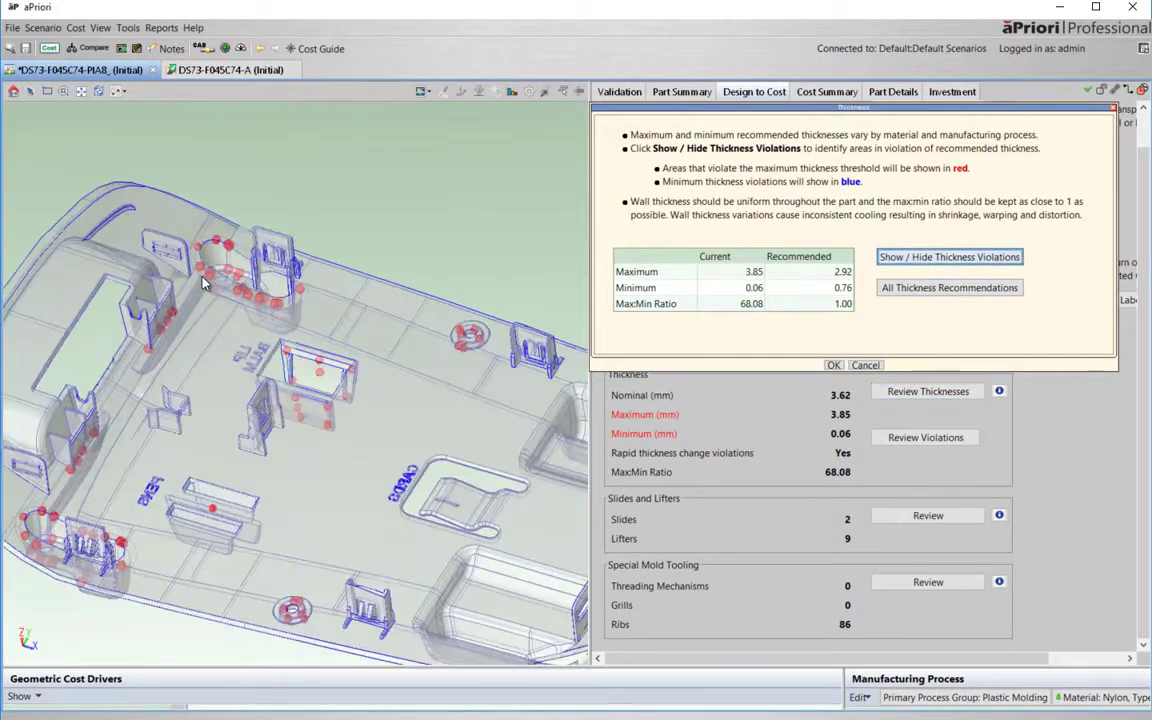
pyautogui.scroll(5, 222, 282)
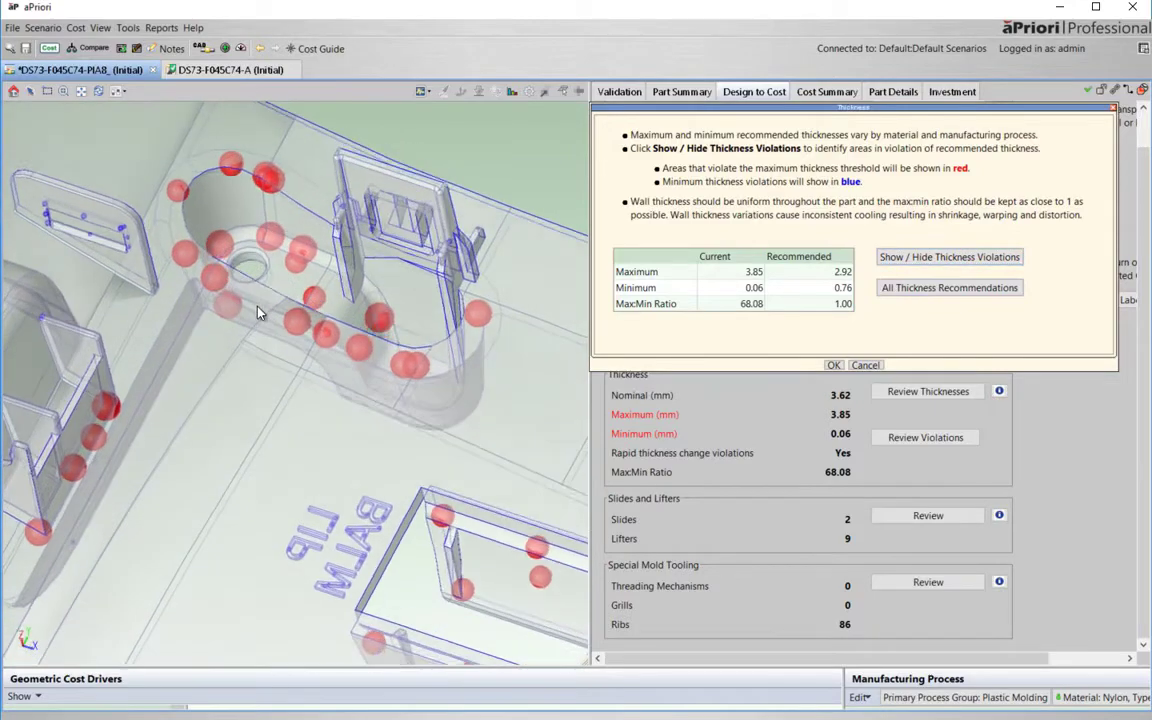
pyautogui.moveTo(240, 332); pyautogui.dragTo(183, 357)
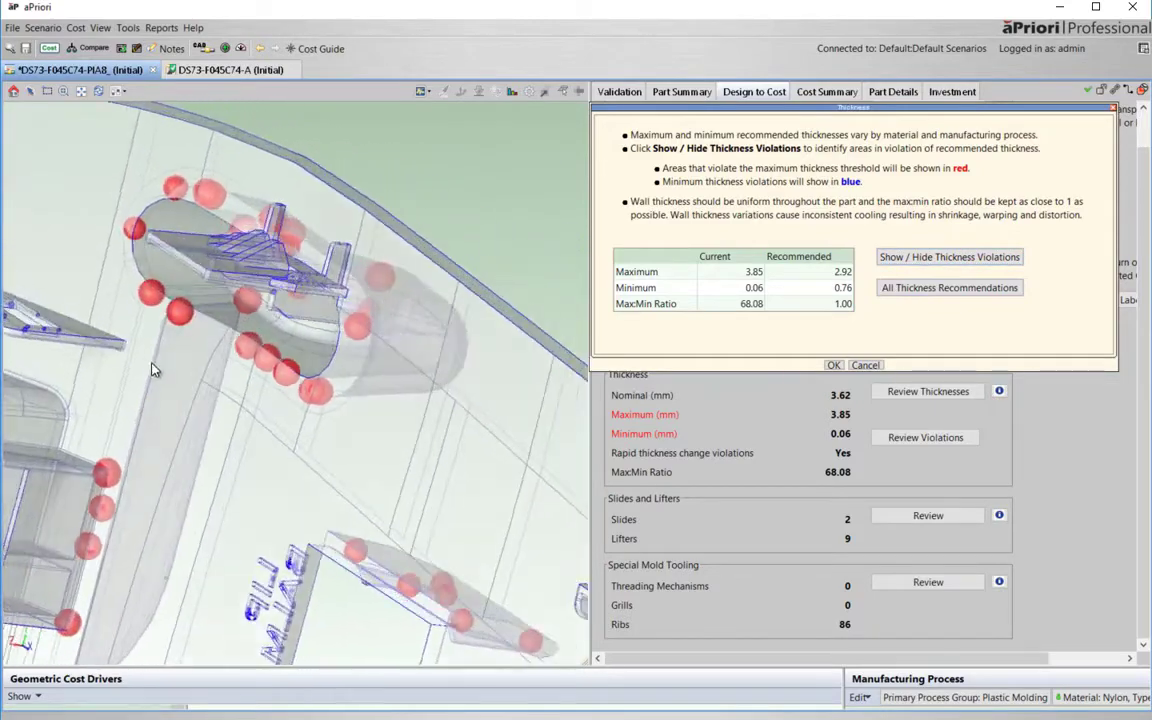
pyautogui.moveTo(152, 370); pyautogui.dragTo(68, 408)
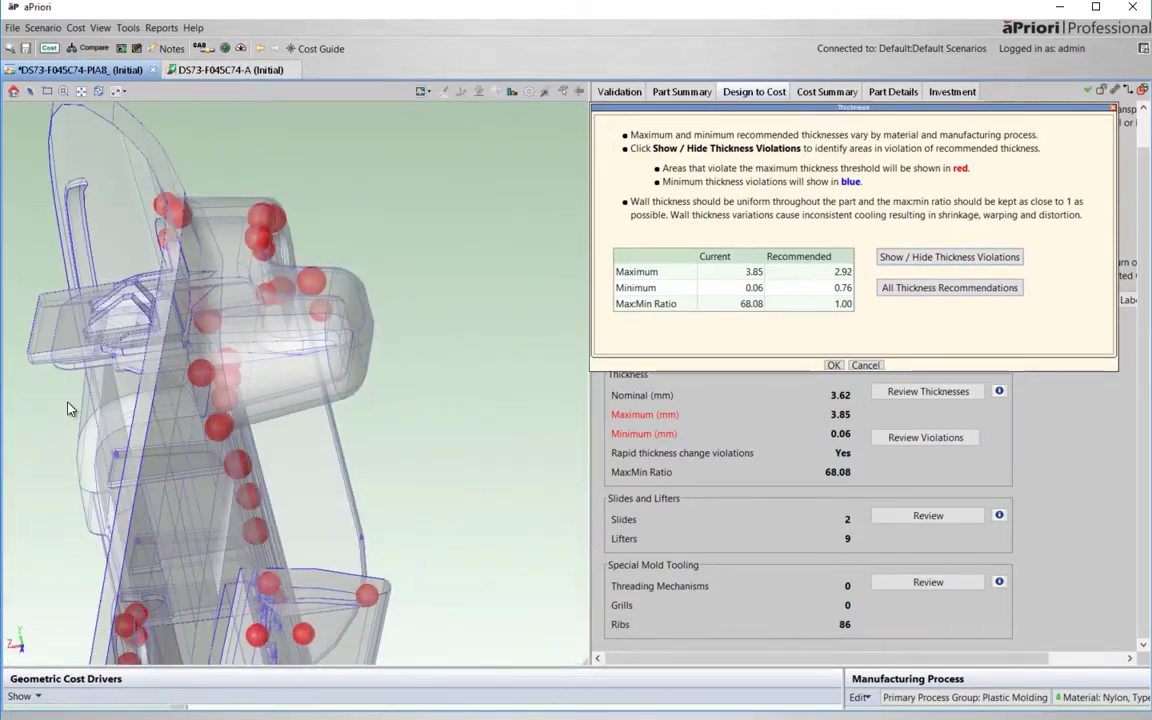
pyautogui.click(835, 366)
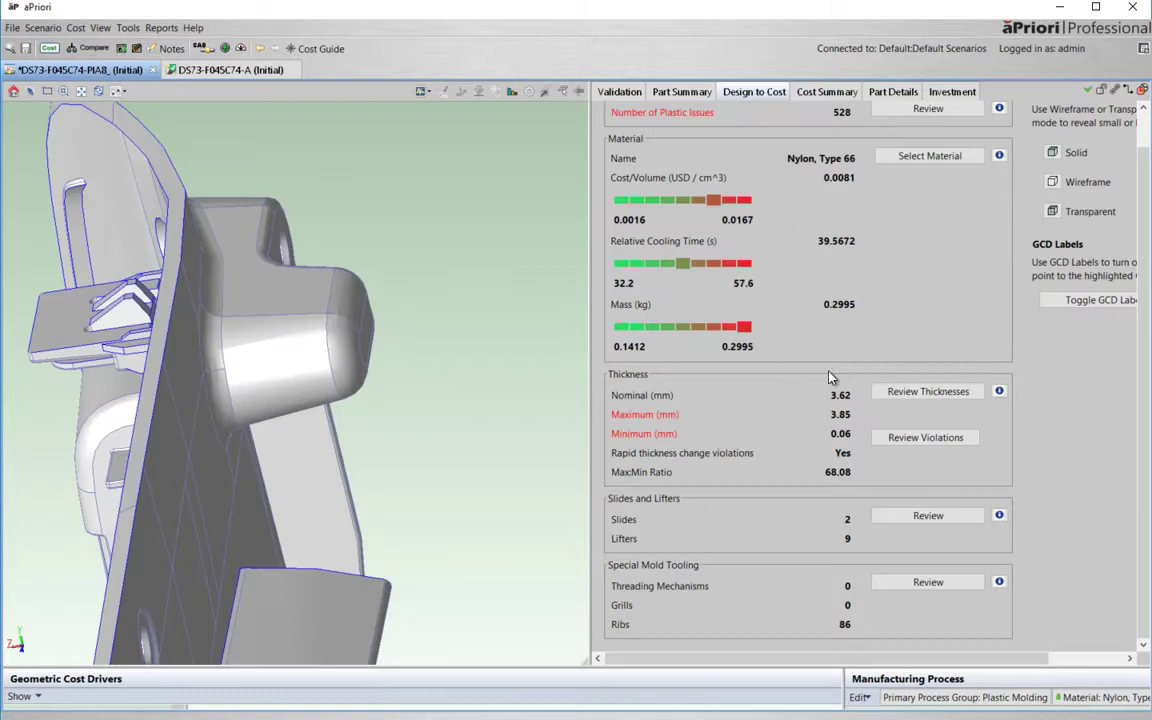
# Step: Review the part's 86 ribs under Special Mold Tooling from underneath, then close the review
pyautogui.click(928, 584)
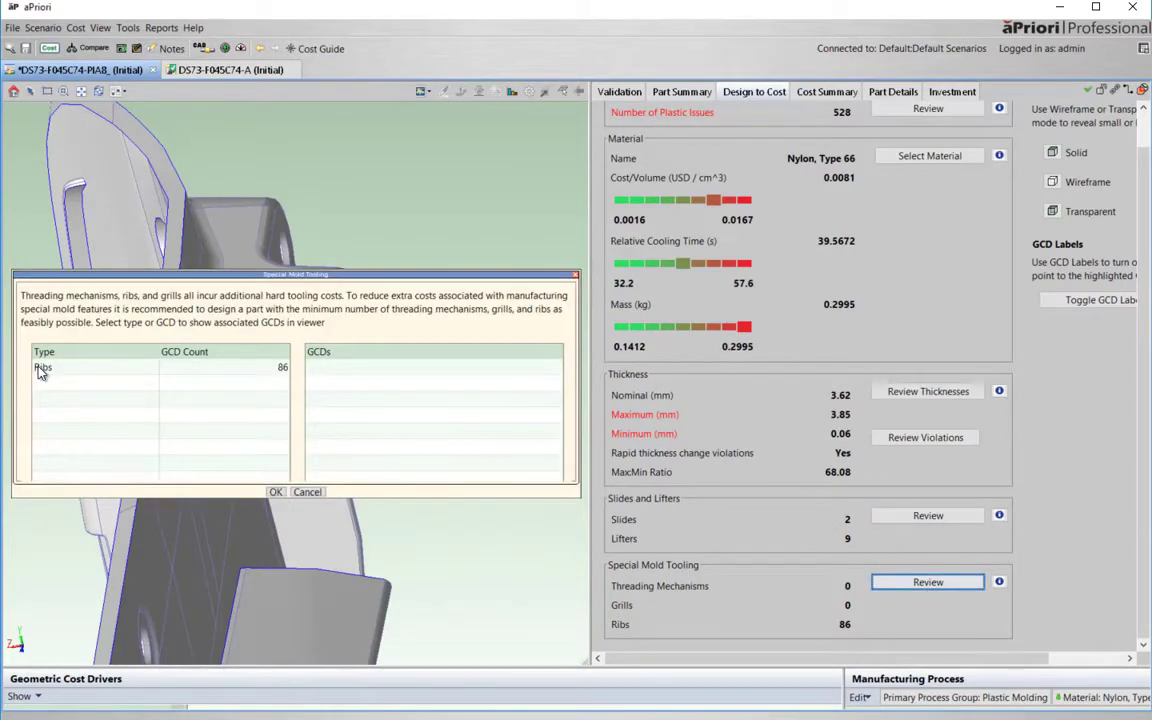
pyautogui.click(41, 372)
pyautogui.moveTo(130, 275); pyautogui.dragTo(698, 296)
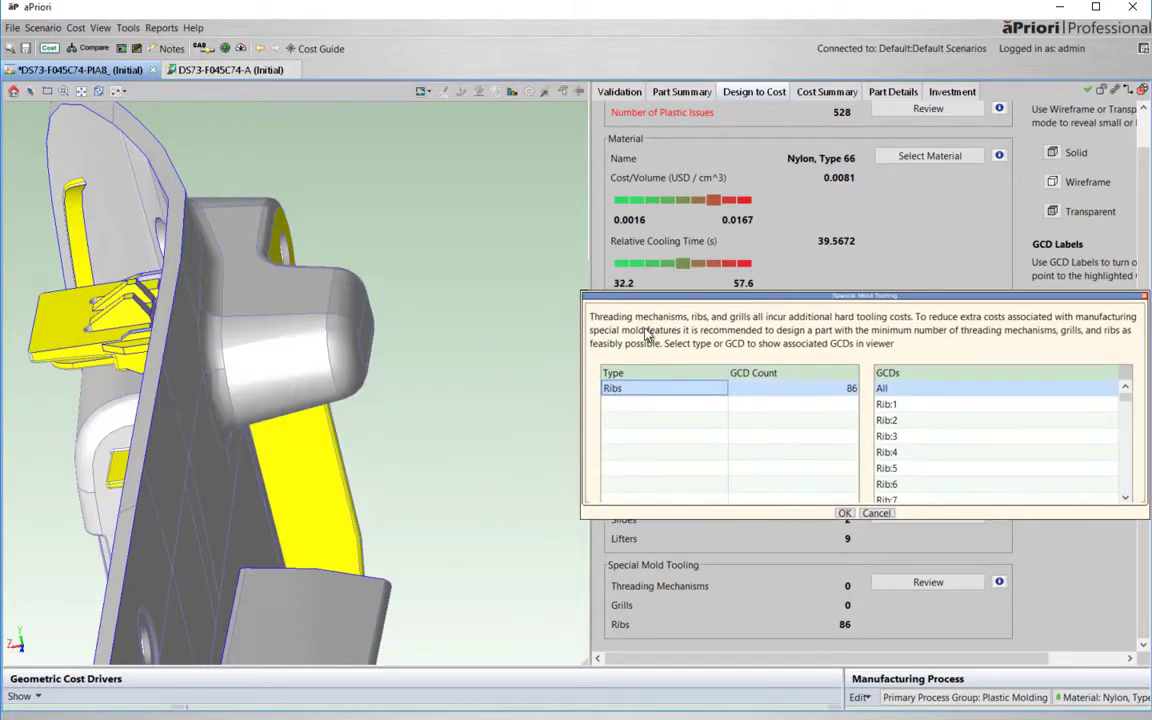
pyautogui.moveTo(341, 352); pyautogui.dragTo(484, 202)
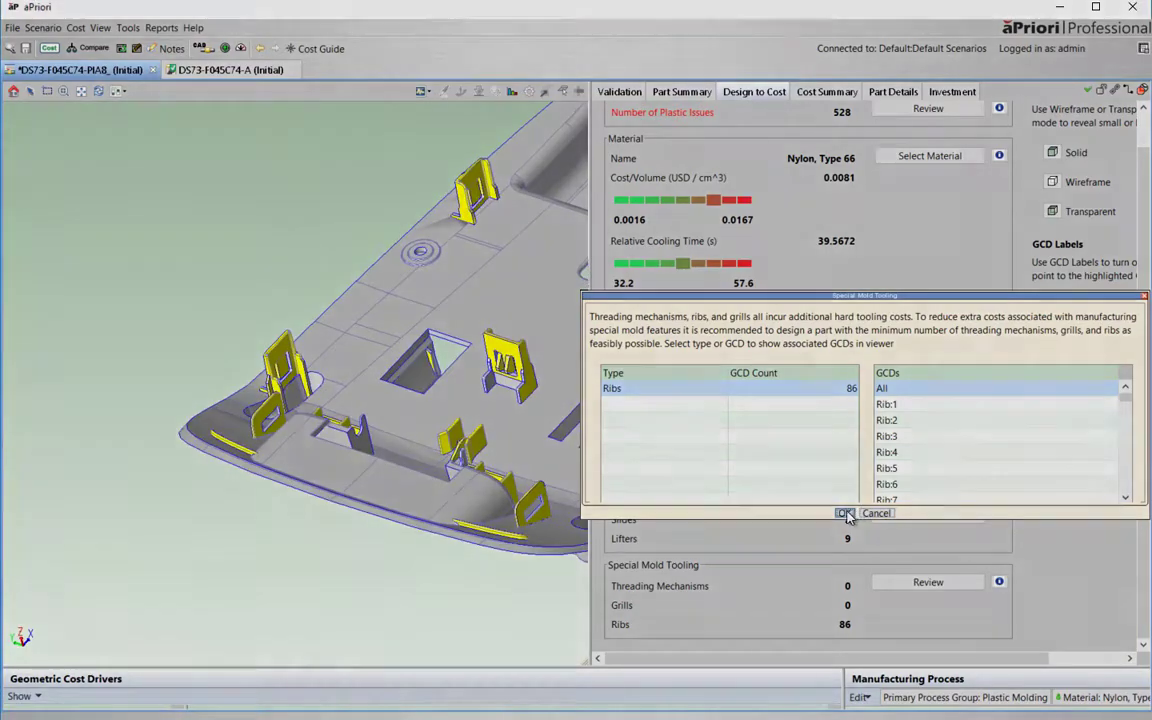
pyautogui.click(845, 513)
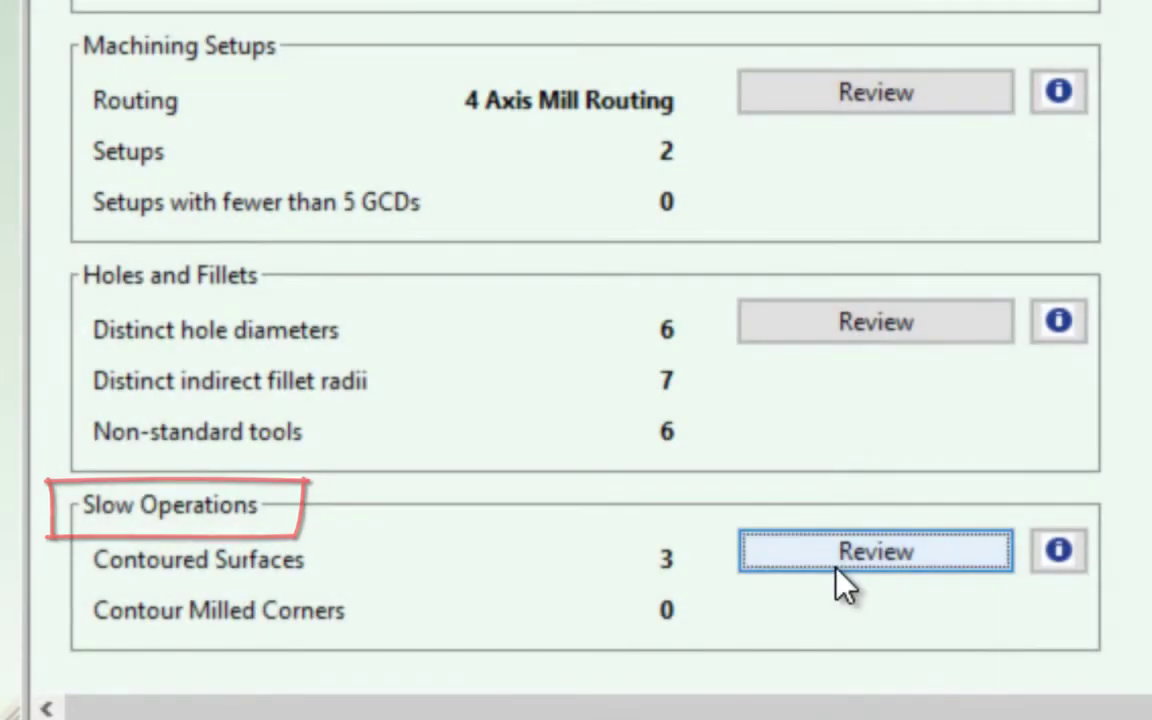
# Step: Highlight the contoured surfaces flagged under Slow Operations on the part
pyautogui.click(600, 255)
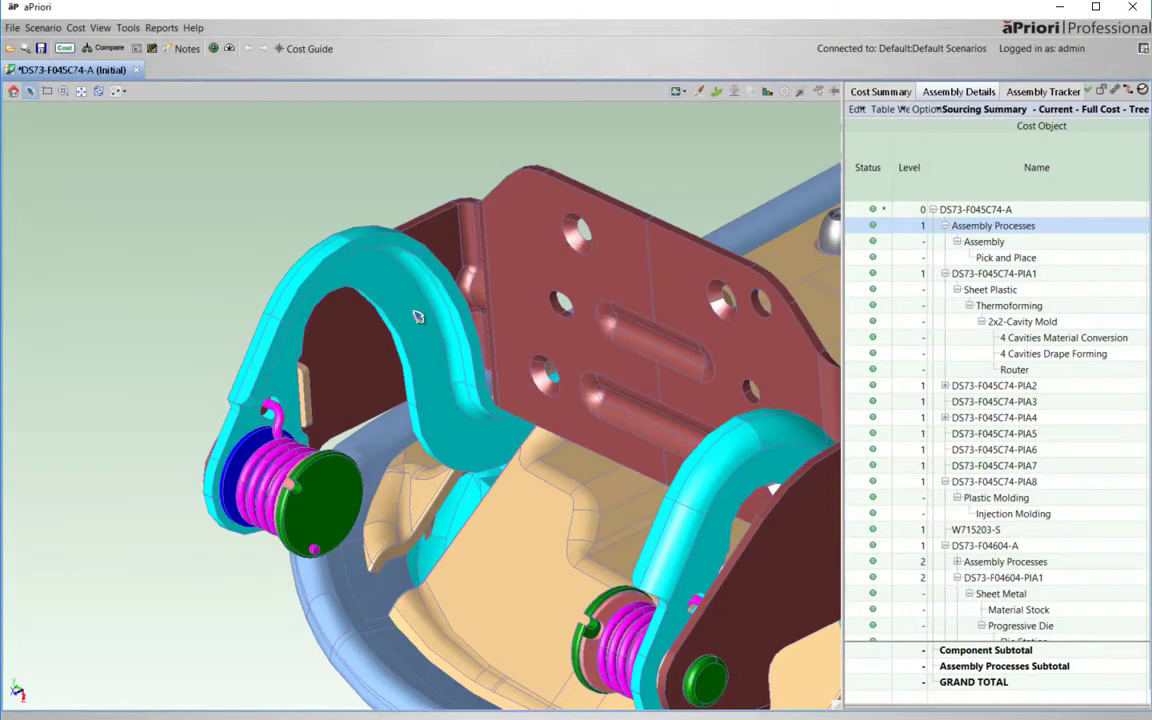
# Step: Inspect the brackets and the Pick and Place process, view the model from below, and widen the table
pyautogui.click(417, 316)
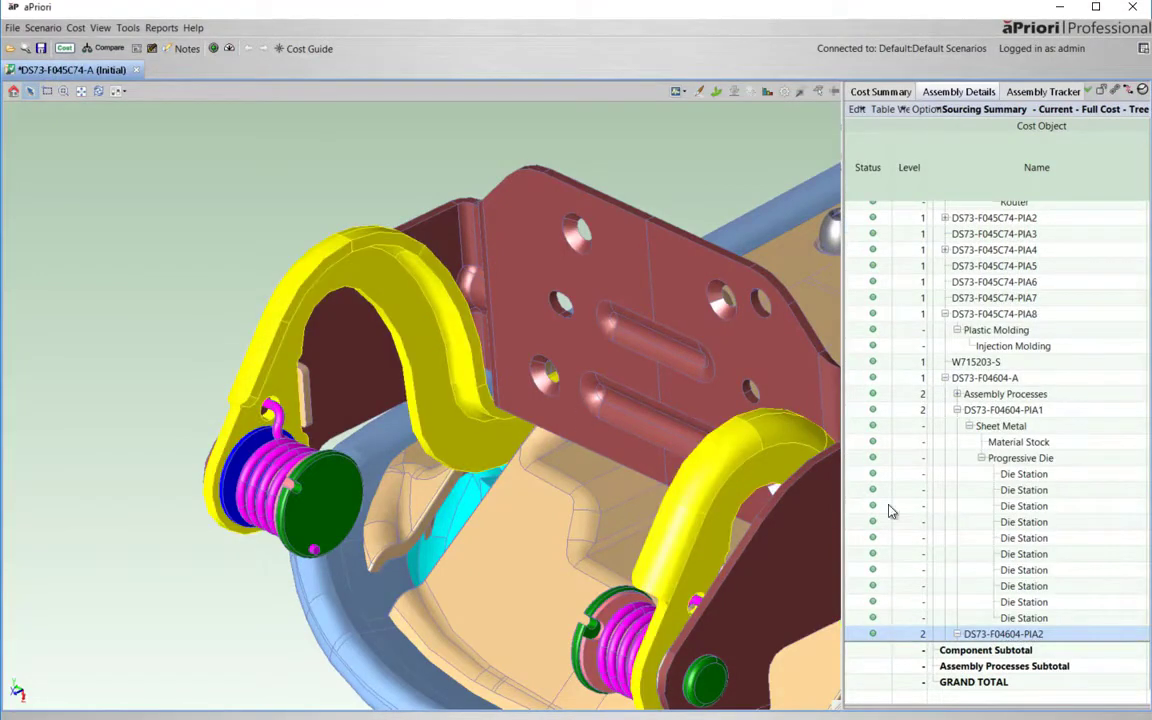
pyautogui.scroll(-6, 1080, 555)
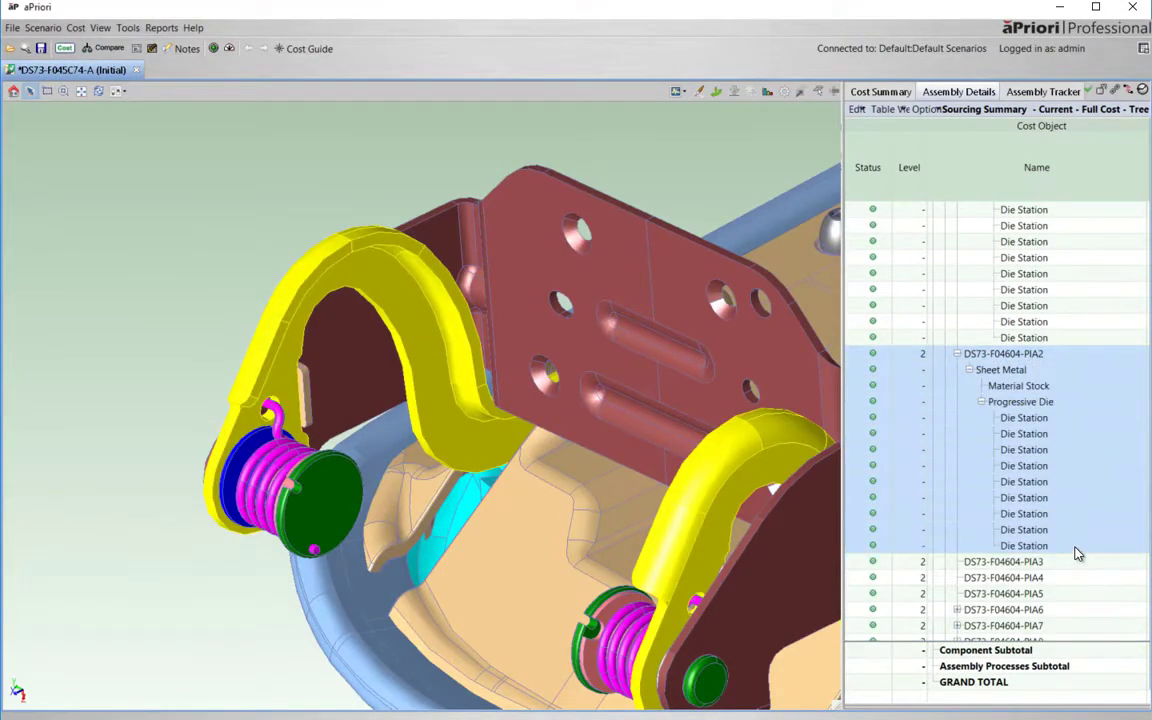
pyautogui.scroll(10, 1070, 551)
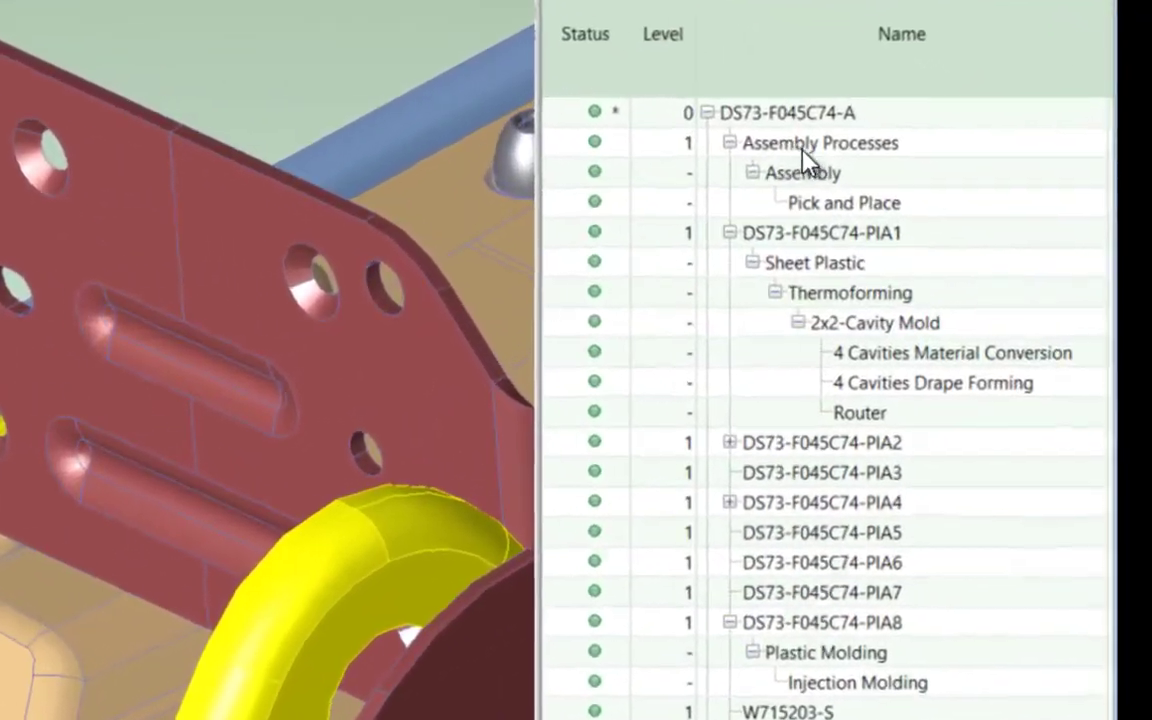
pyautogui.click(925, 202)
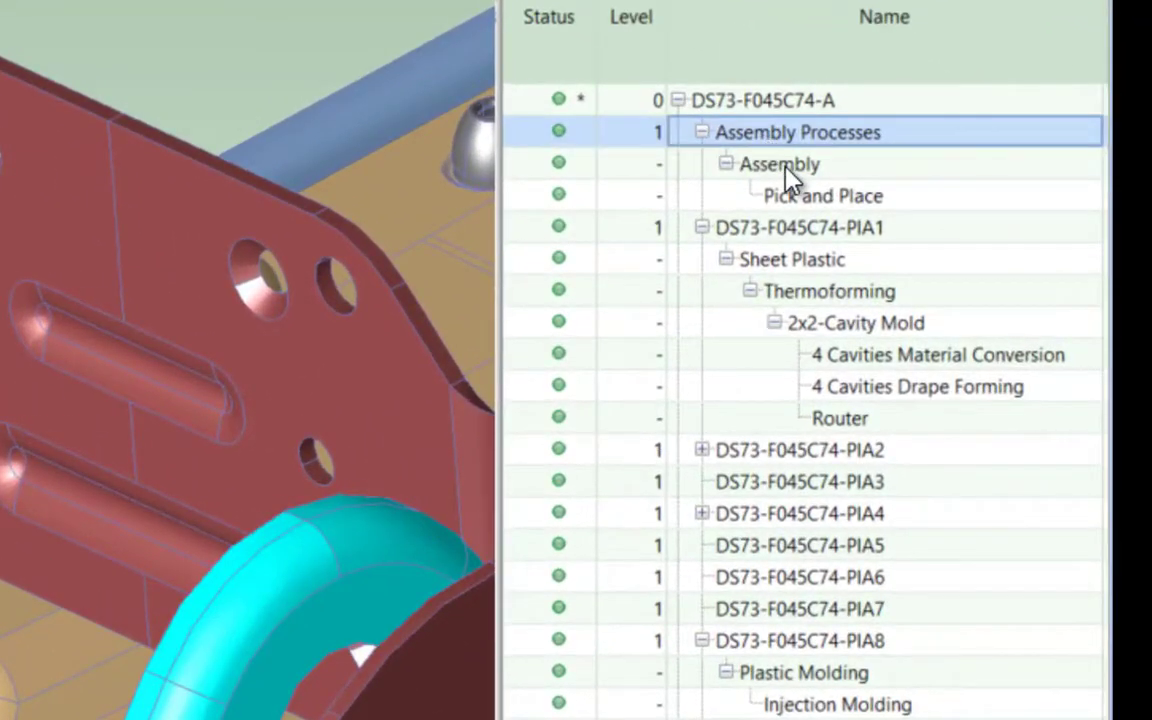
pyautogui.click(797, 196)
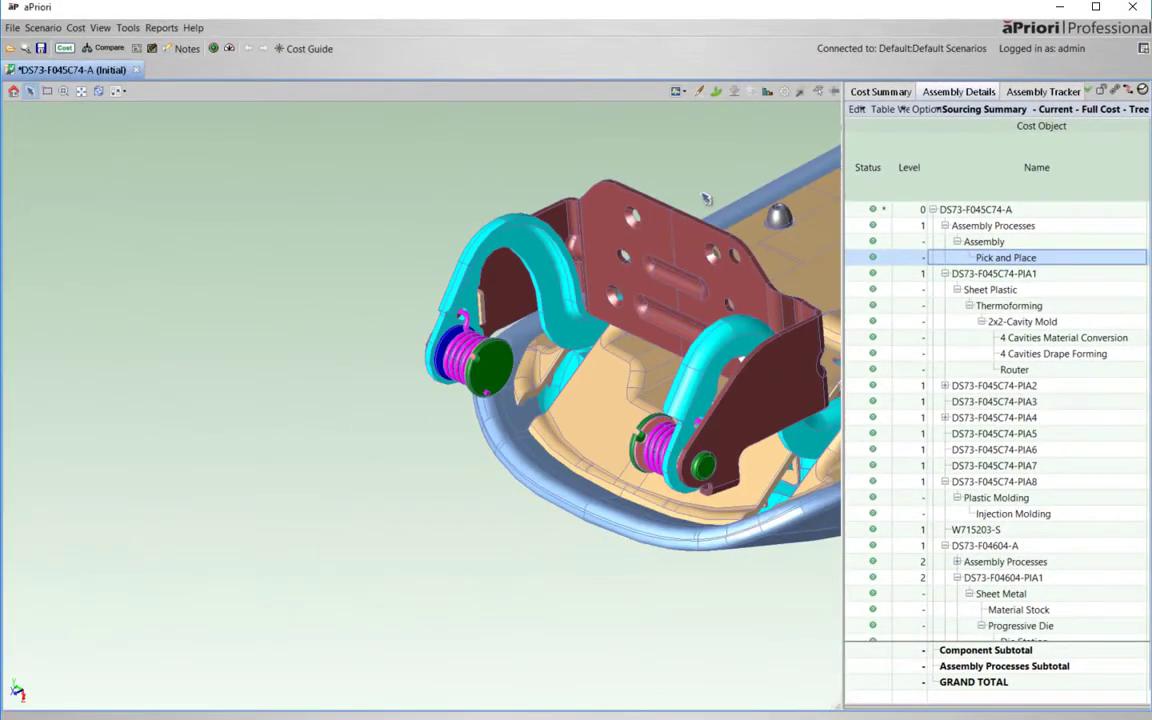
pyautogui.moveTo(756, 200); pyautogui.dragTo(339, 163)
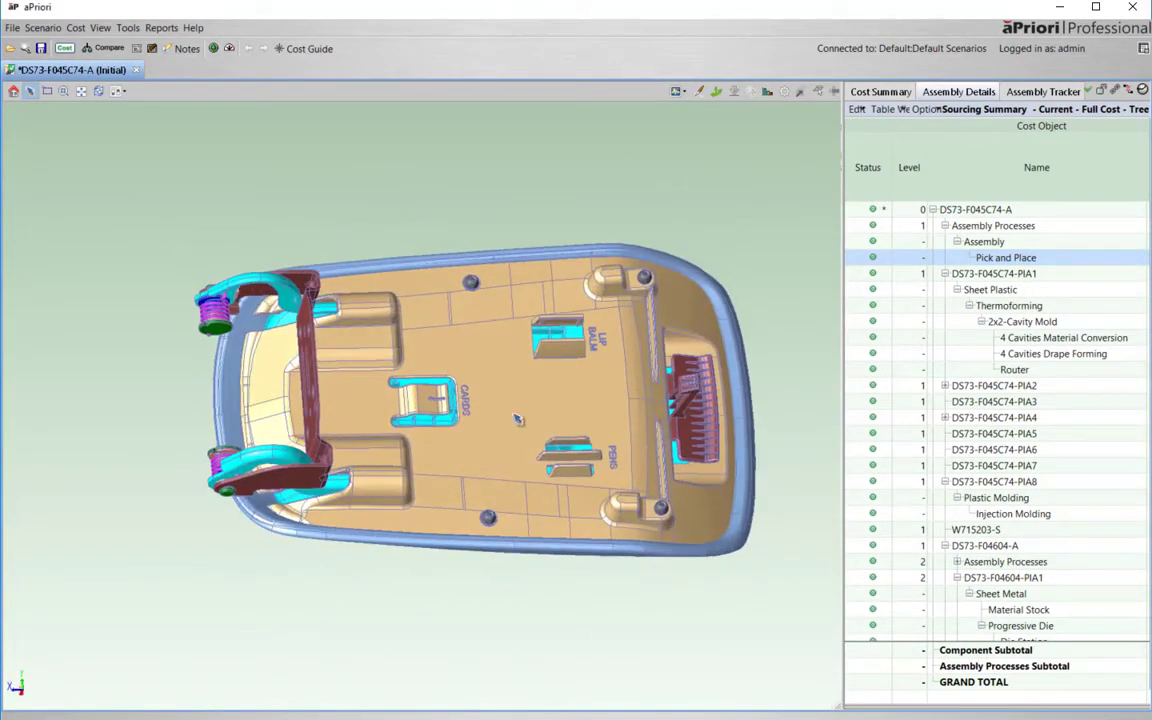
pyautogui.moveTo(845, 328); pyautogui.dragTo(258, 318)
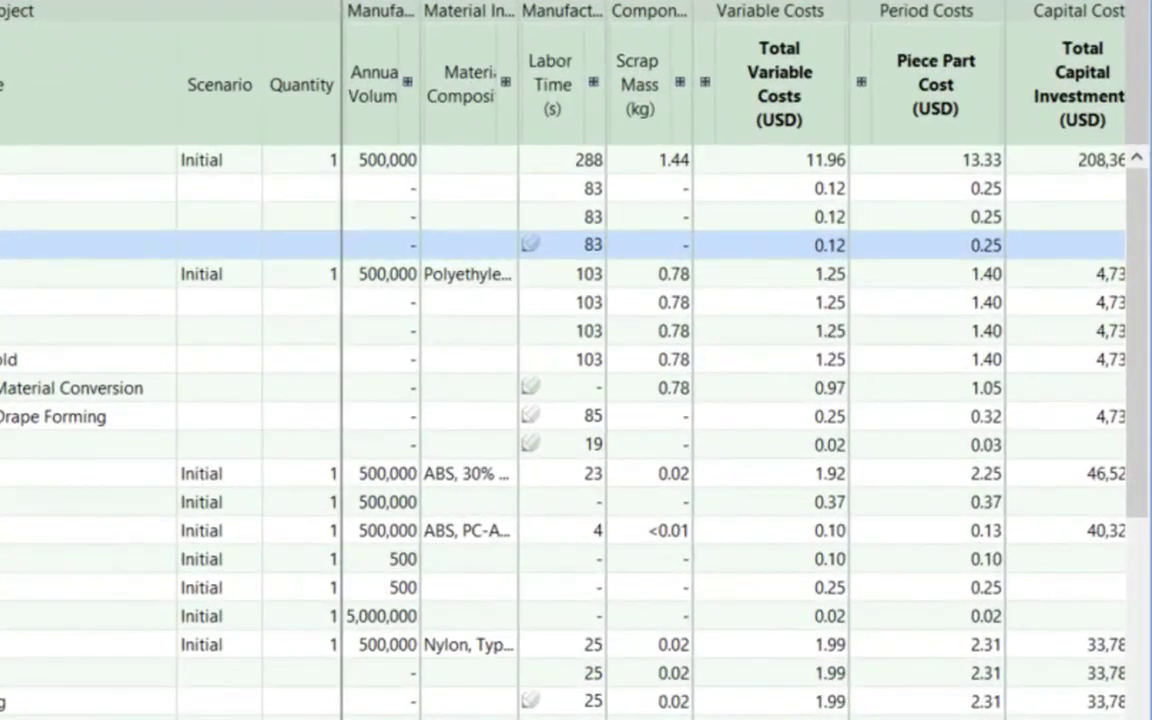
# Step: Bring the 13.33 USD piece part and 208,360.22 USD capital totals into view, then open the Cost menu
pyautogui.hscroll(3, 700, 420)
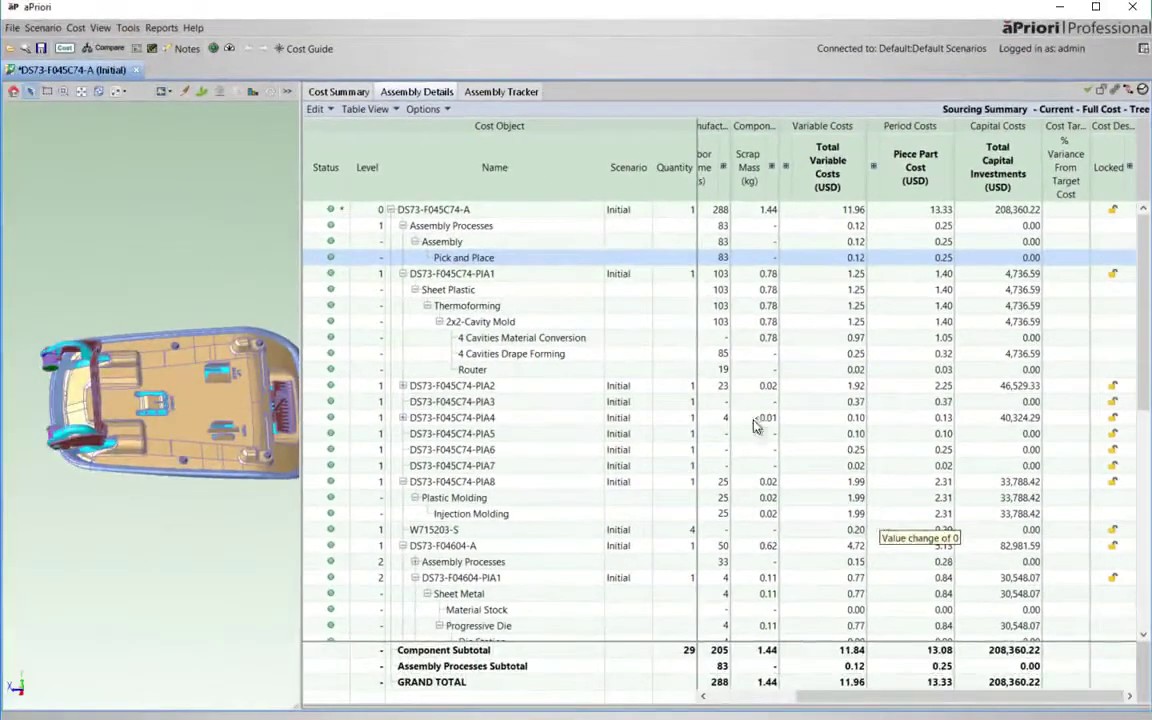
pyautogui.click(75, 27)
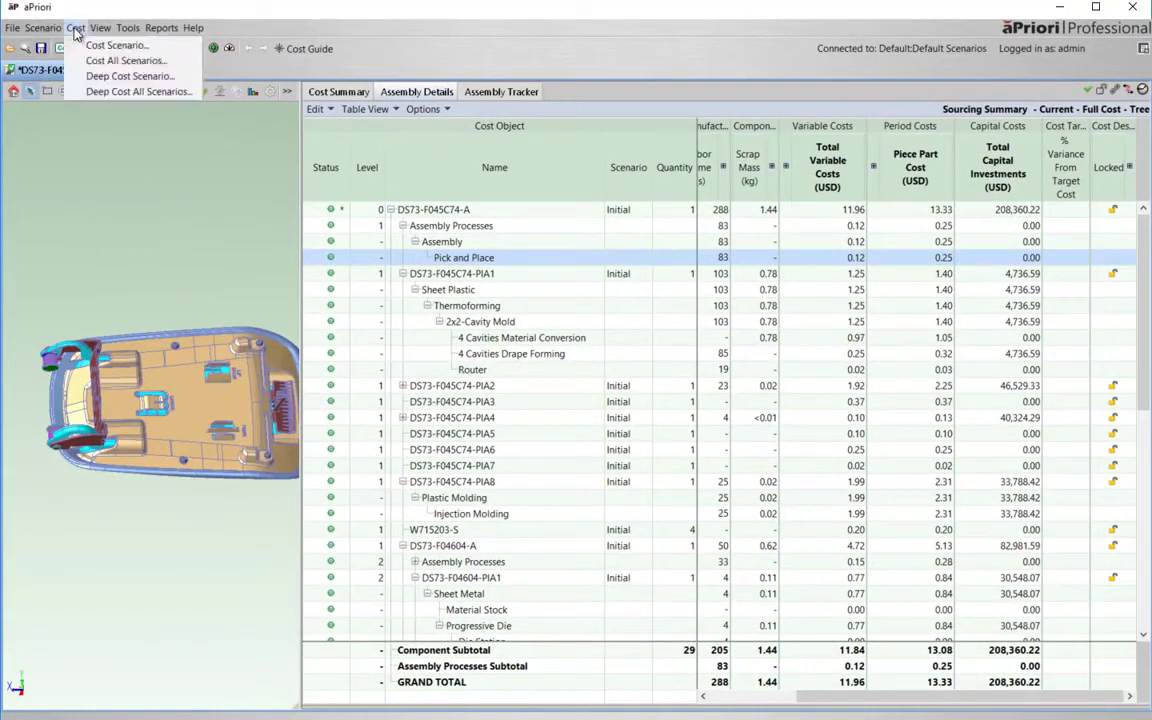
# Step: In Deep Cost Scenario, widen the VPE column and switch one part from Eastern Europe to aPriori India
pyautogui.click(116, 76)
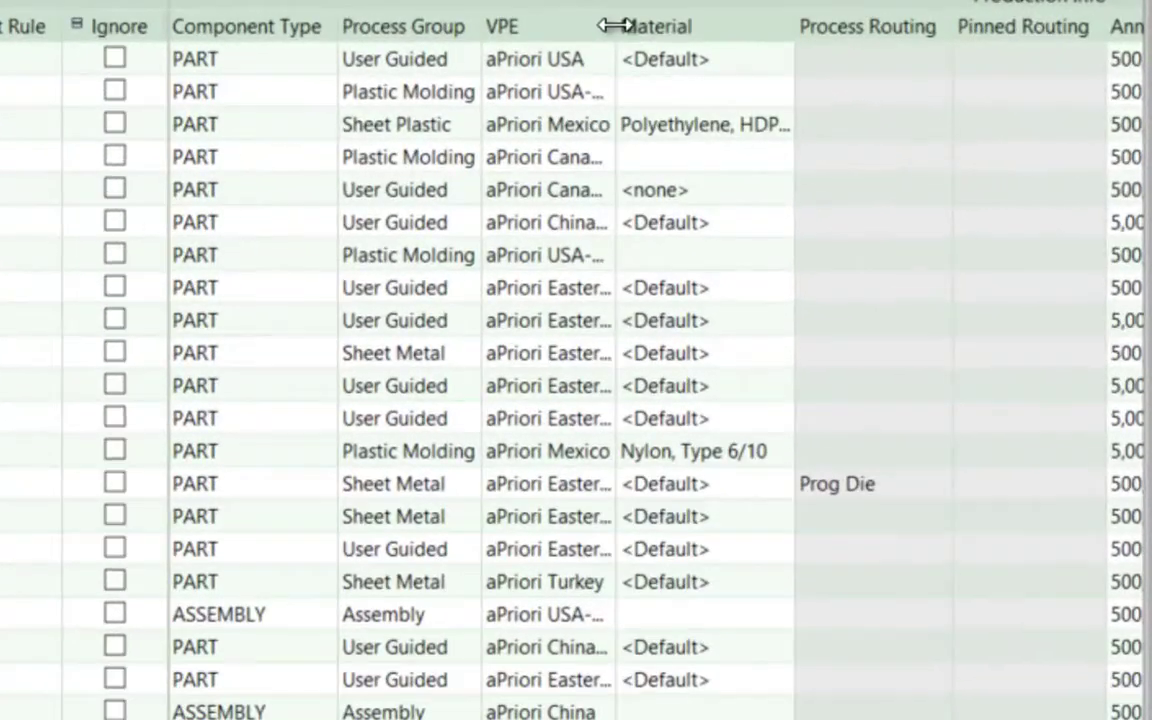
pyautogui.moveTo(869, 97); pyautogui.dragTo(1002, 120)
pyautogui.moveTo(857, 56); pyautogui.dragTo(947, 82)
pyautogui.click(636, 285)
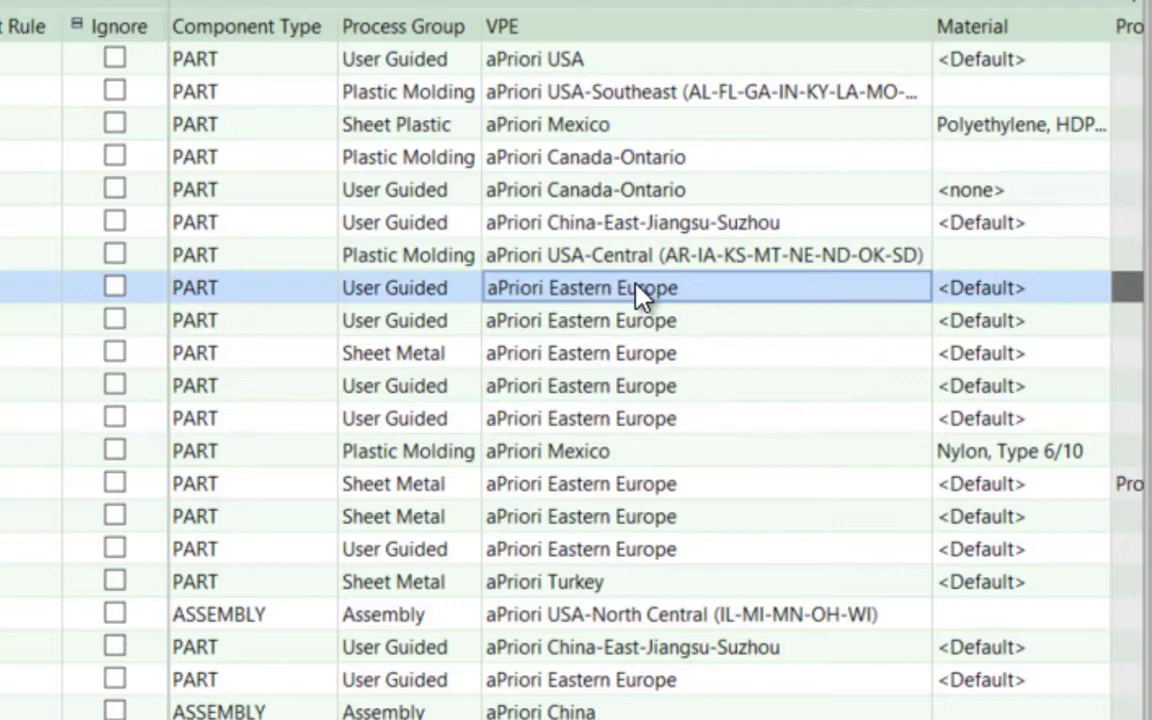
pyautogui.click(636, 287)
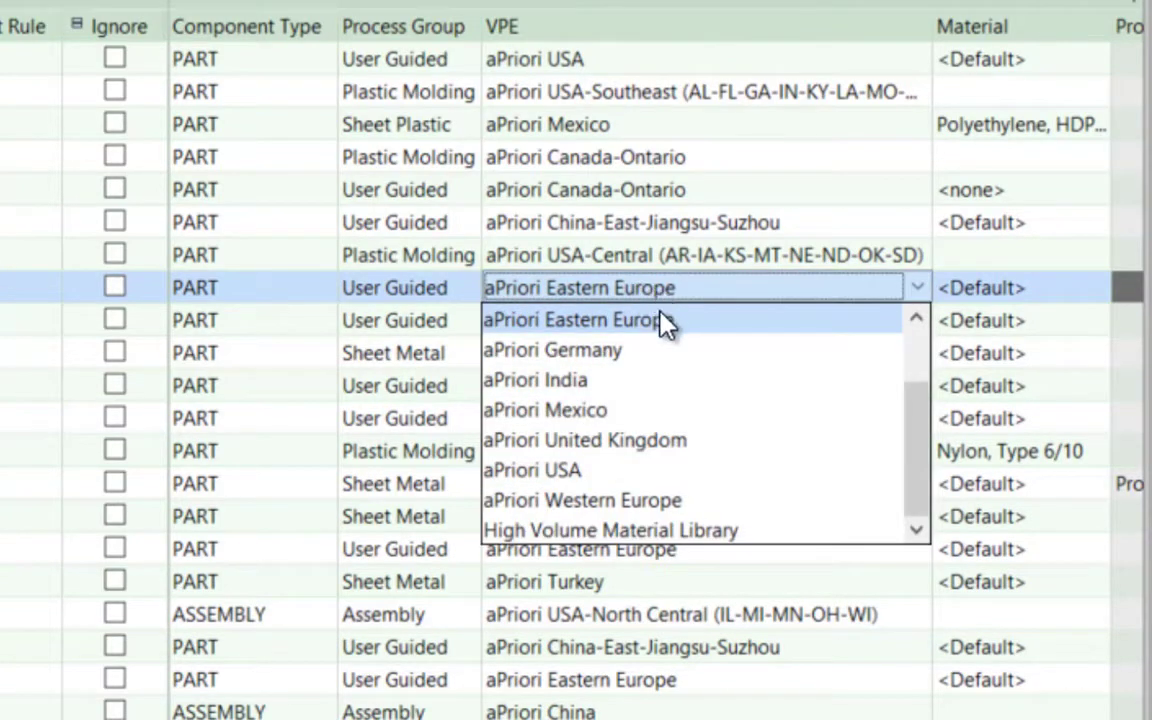
pyautogui.click(562, 385)
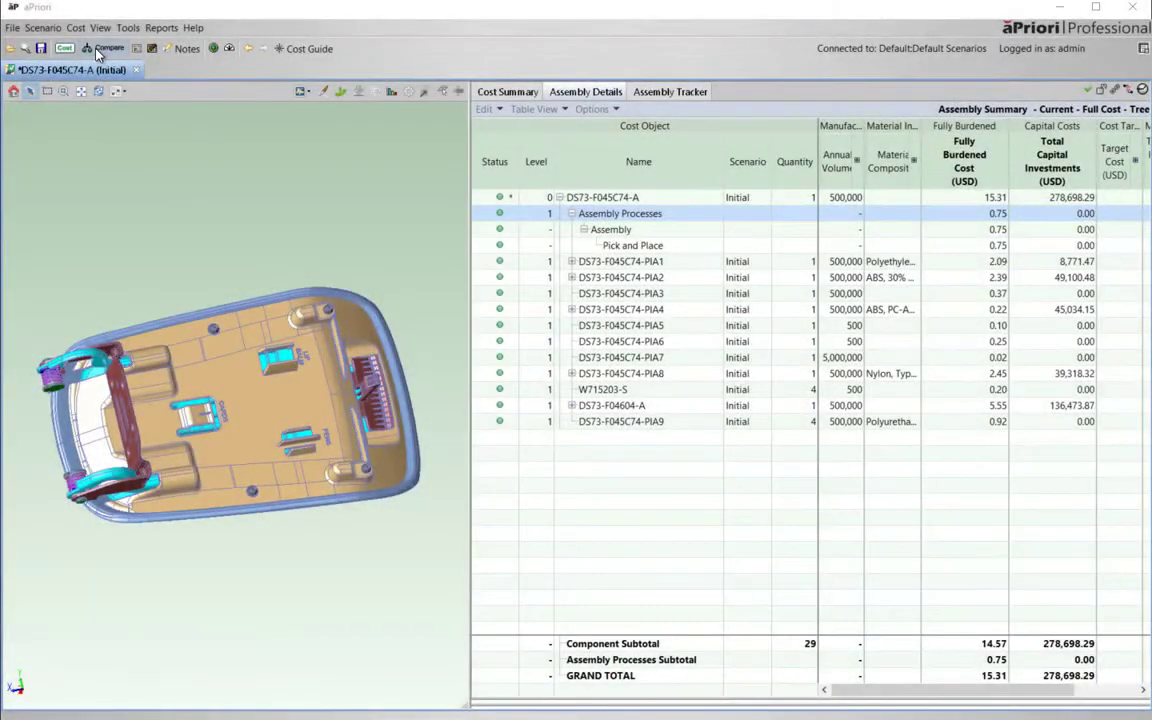
pyautogui.click(98, 50)
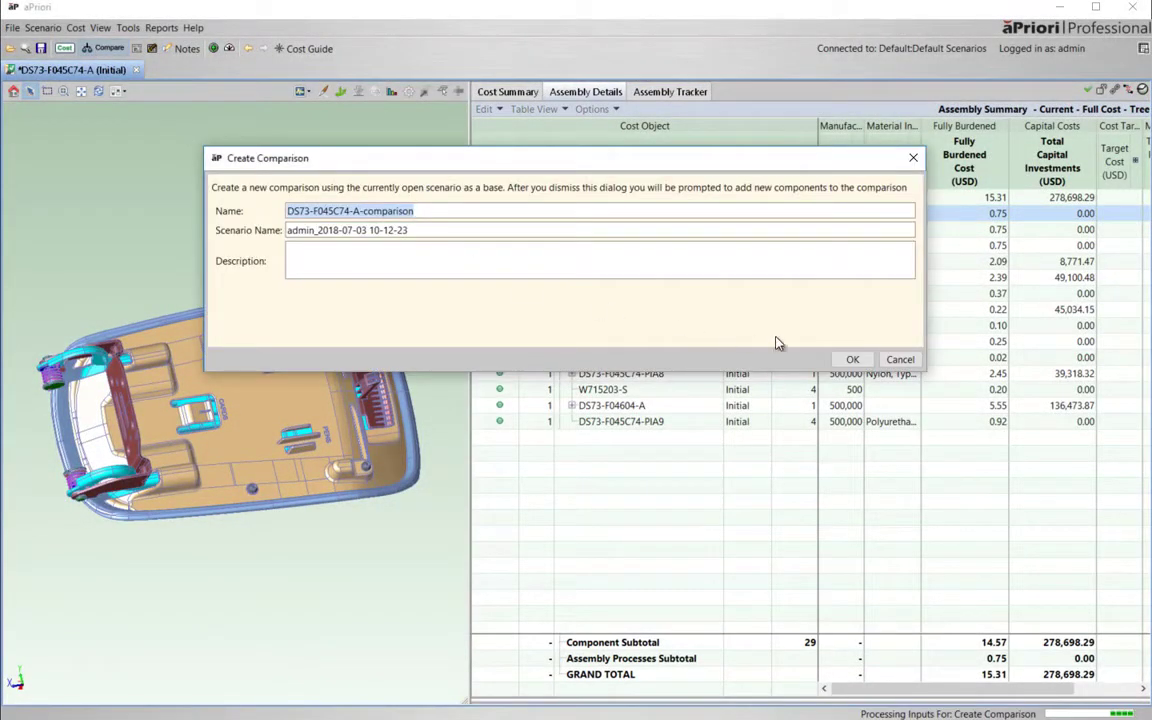
# Step: Accept the default comparison names, search Scenario Name for 'india', and add that scenario to DS73-F045C74-A-comparison
pyautogui.click(860, 361)
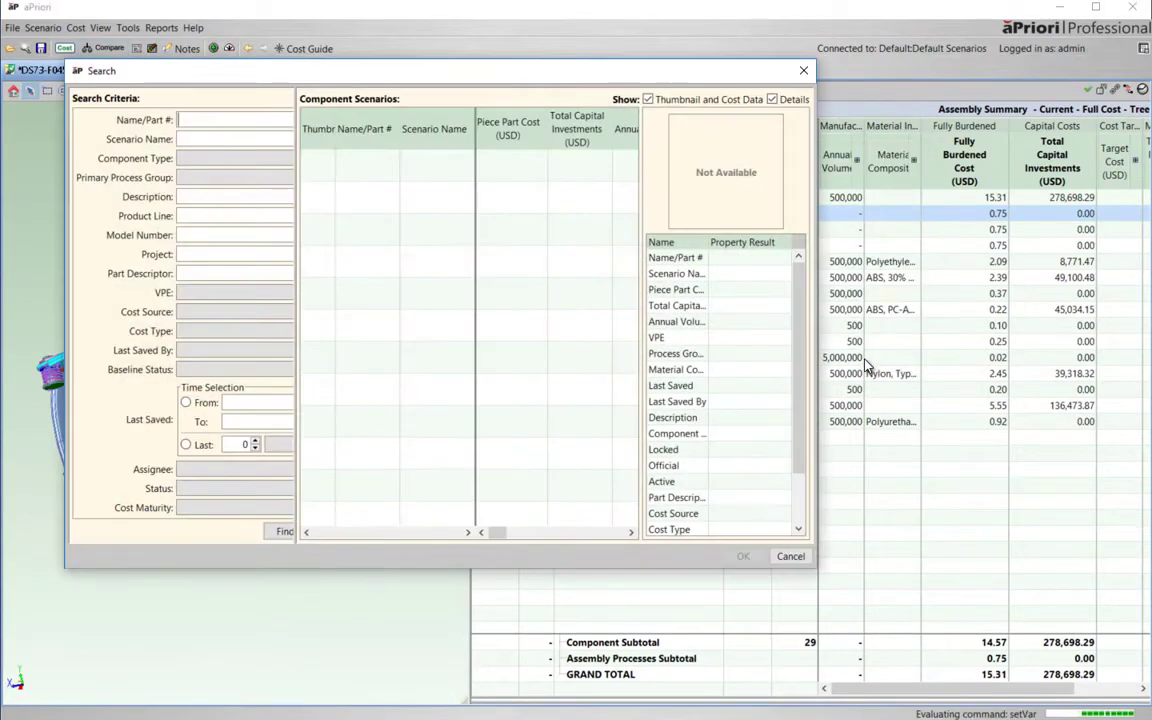
pyautogui.click(197, 141)
pyautogui.write('india')
pyautogui.press('Return')
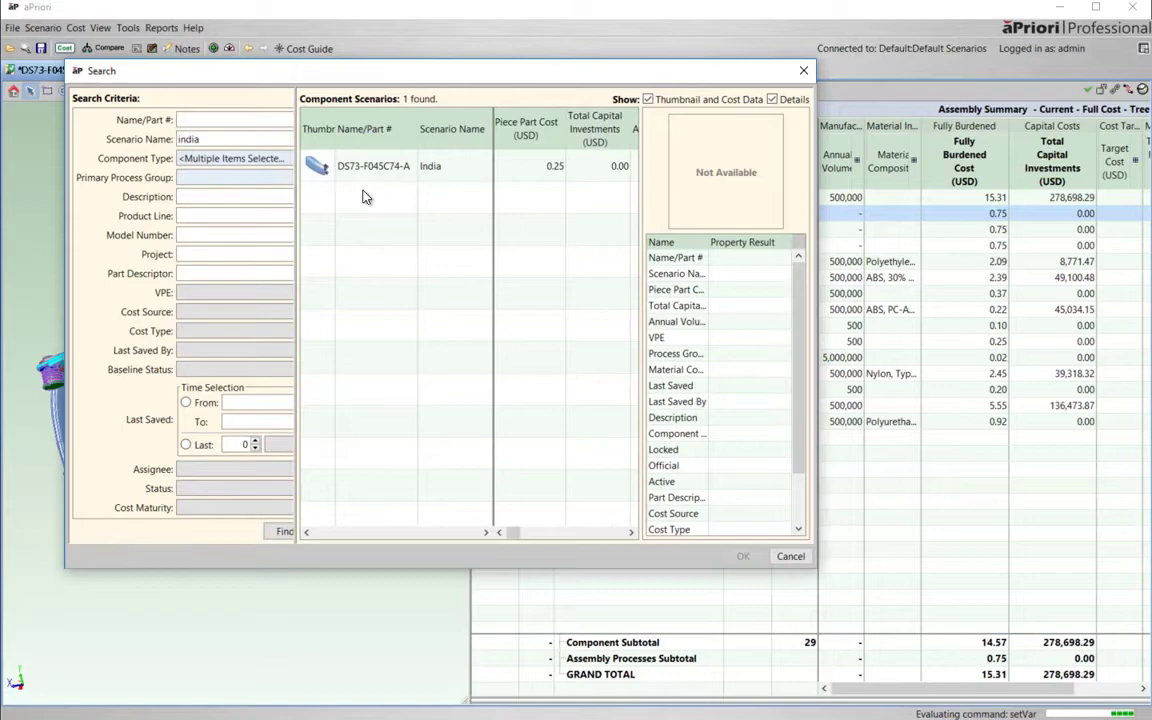
pyautogui.doubleClick(343, 163)
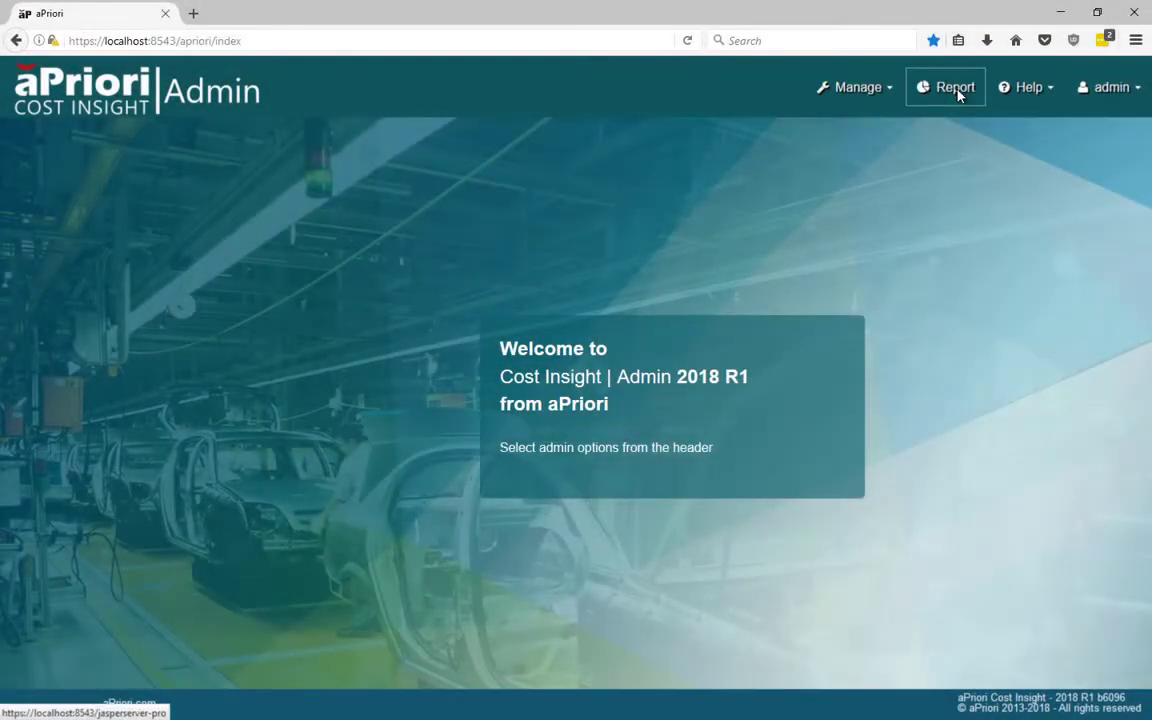
# Step: Run the Design Outlier Identification report with default inputs, review its chart, and return to Report home
pyautogui.click(955, 90)
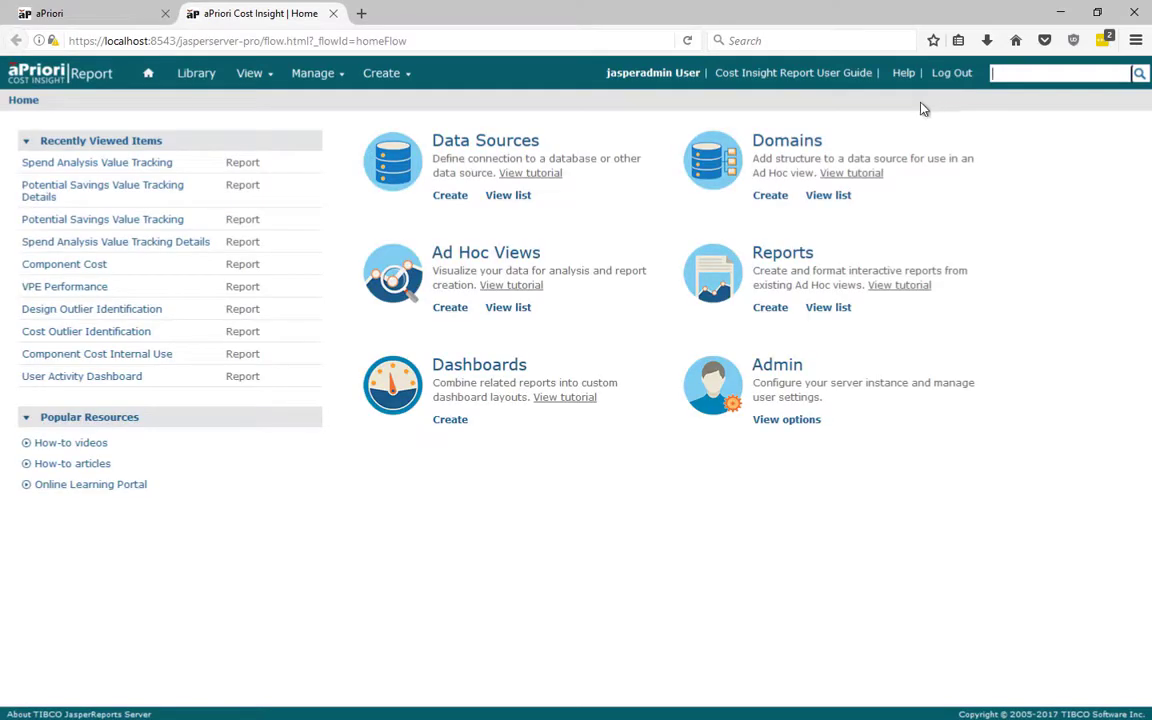
pyautogui.click(125, 313)
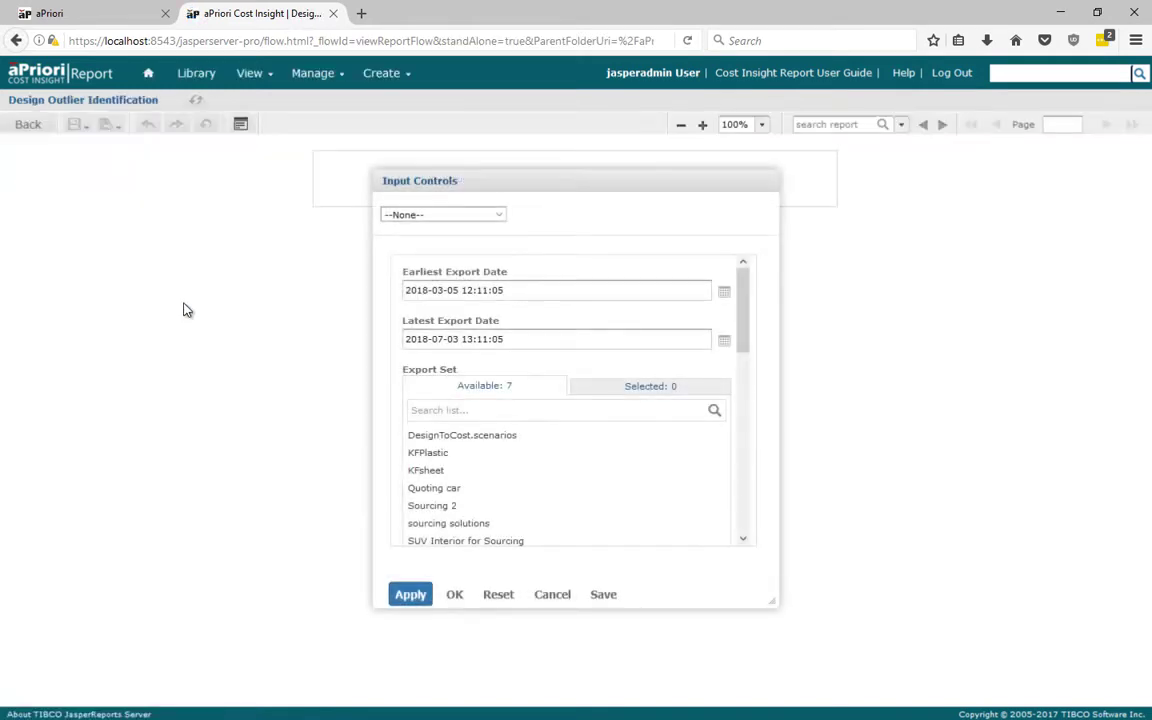
pyautogui.click(455, 596)
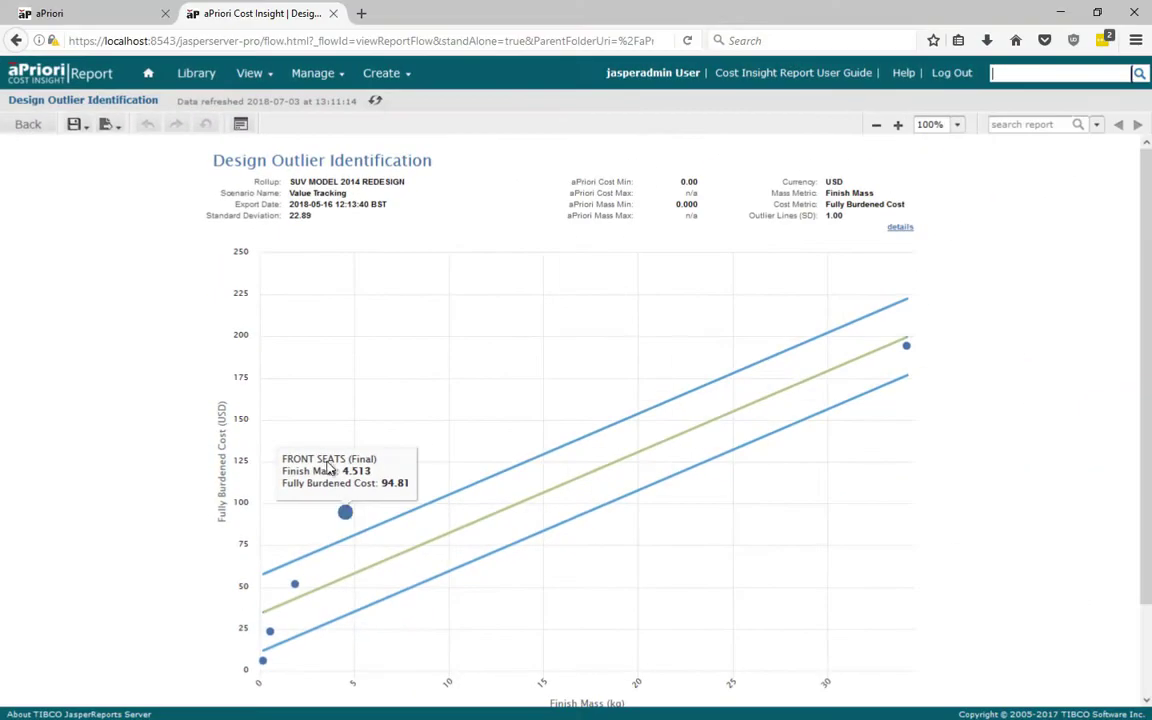
pyautogui.click(16, 40)
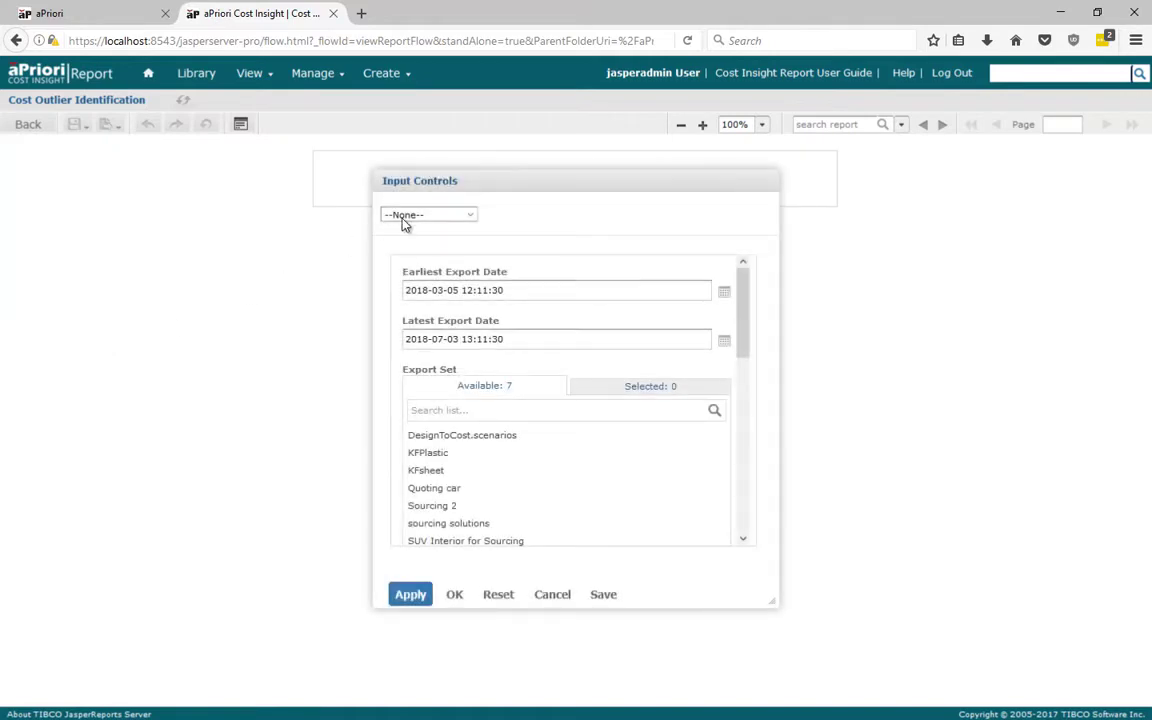
# Step: Run Cost Outlier Identification with the Console Outliers preset, then close the part's cost detail tab
pyautogui.click(457, 214)
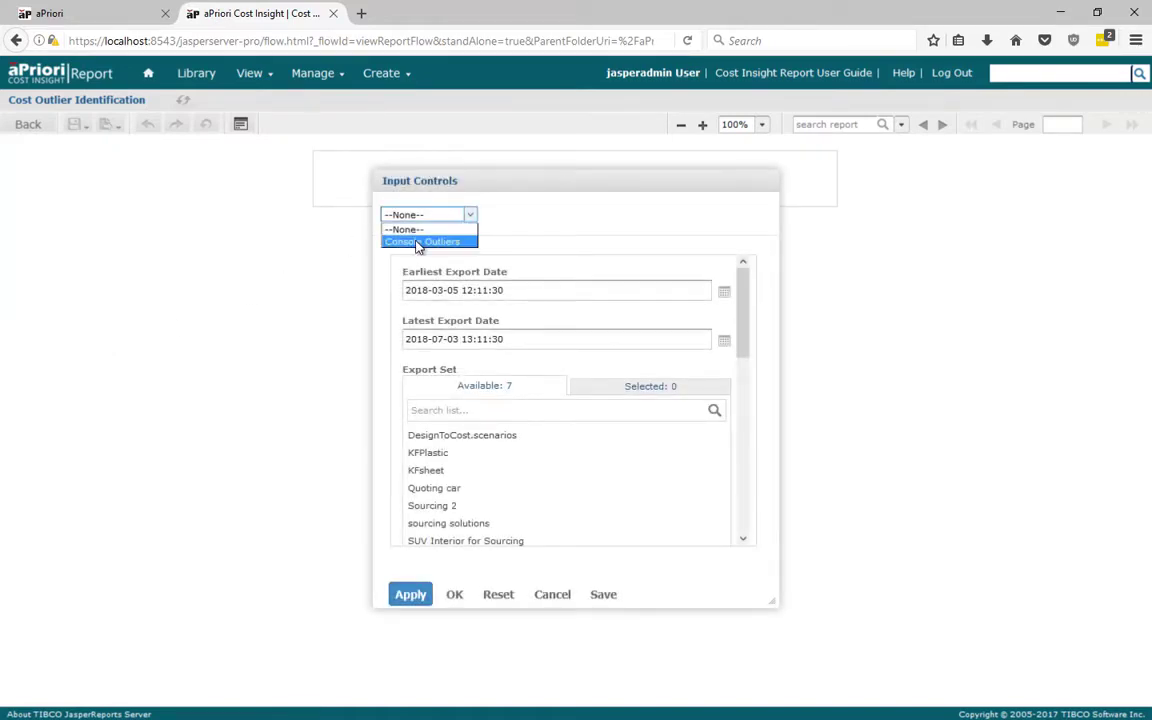
pyautogui.click(418, 242)
pyautogui.click(456, 594)
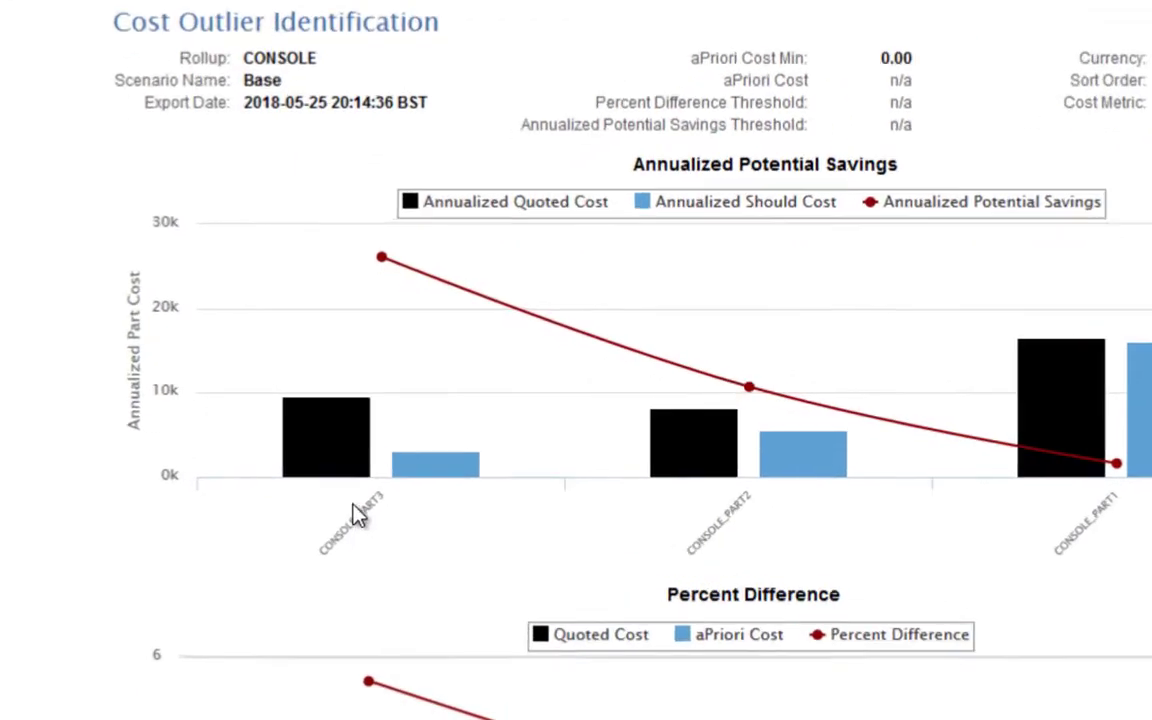
pyautogui.moveTo(313, 405)
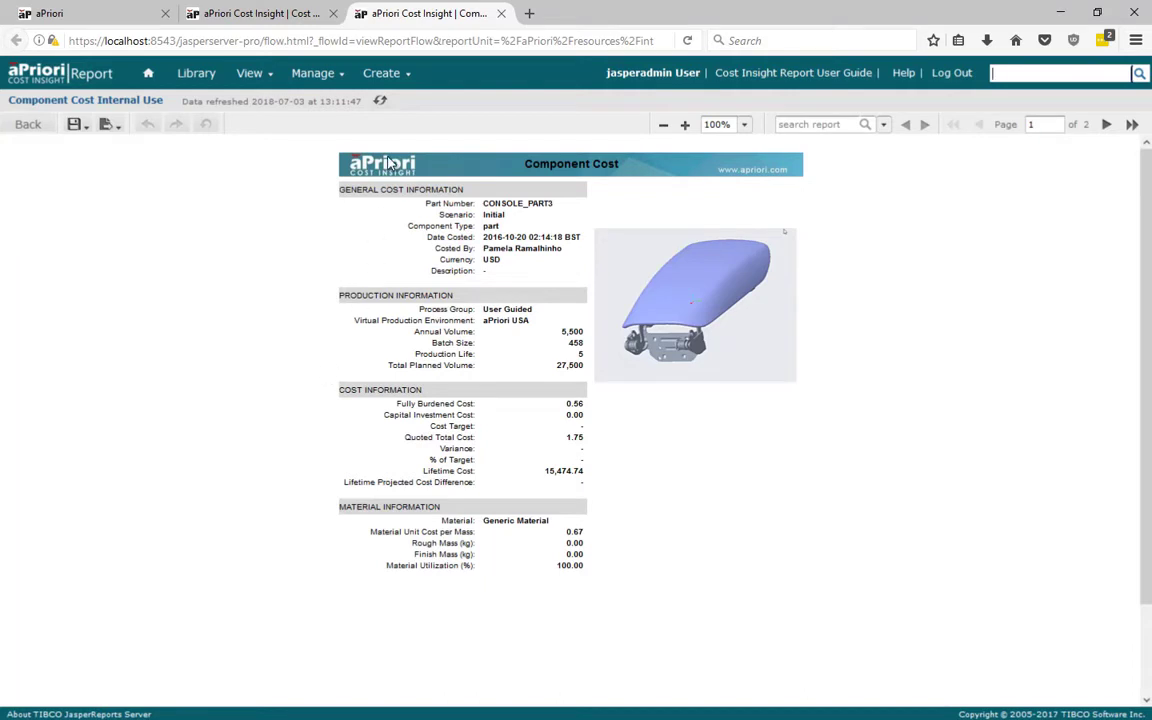
pyautogui.middleClick(404, 16)
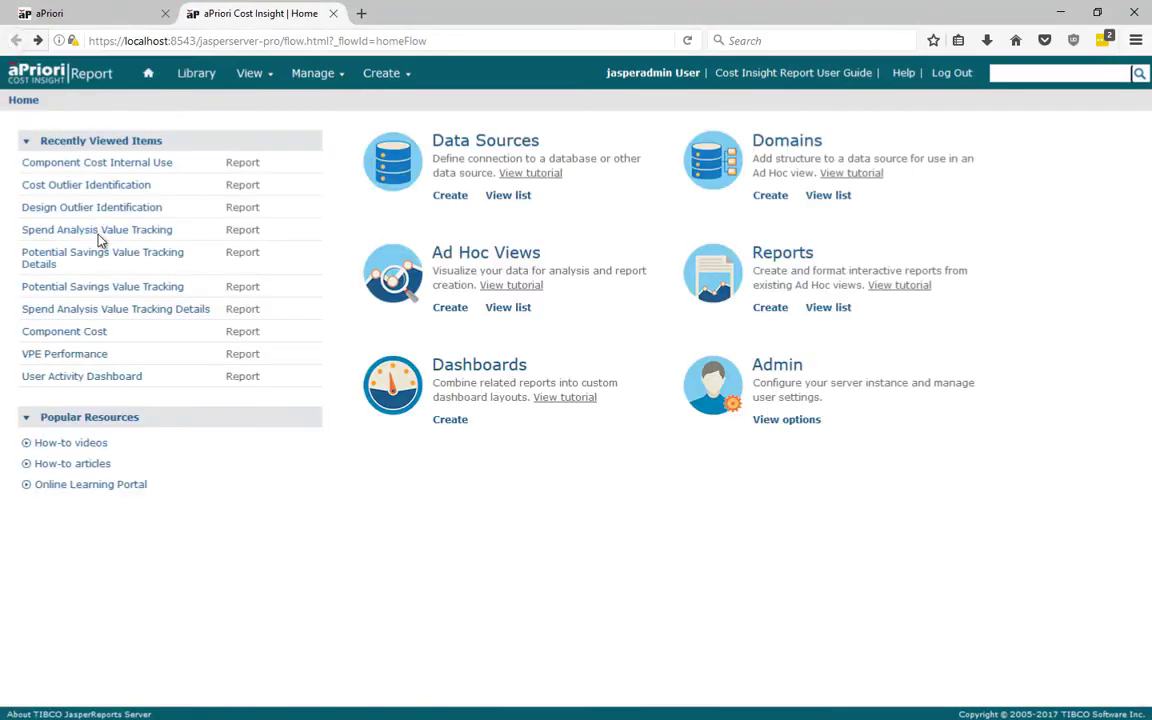
# Step: Run the Spend Analysis Value Tracking report for SUV MODEL 2014 REDESIGN with default inputs
pyautogui.click(110, 230)
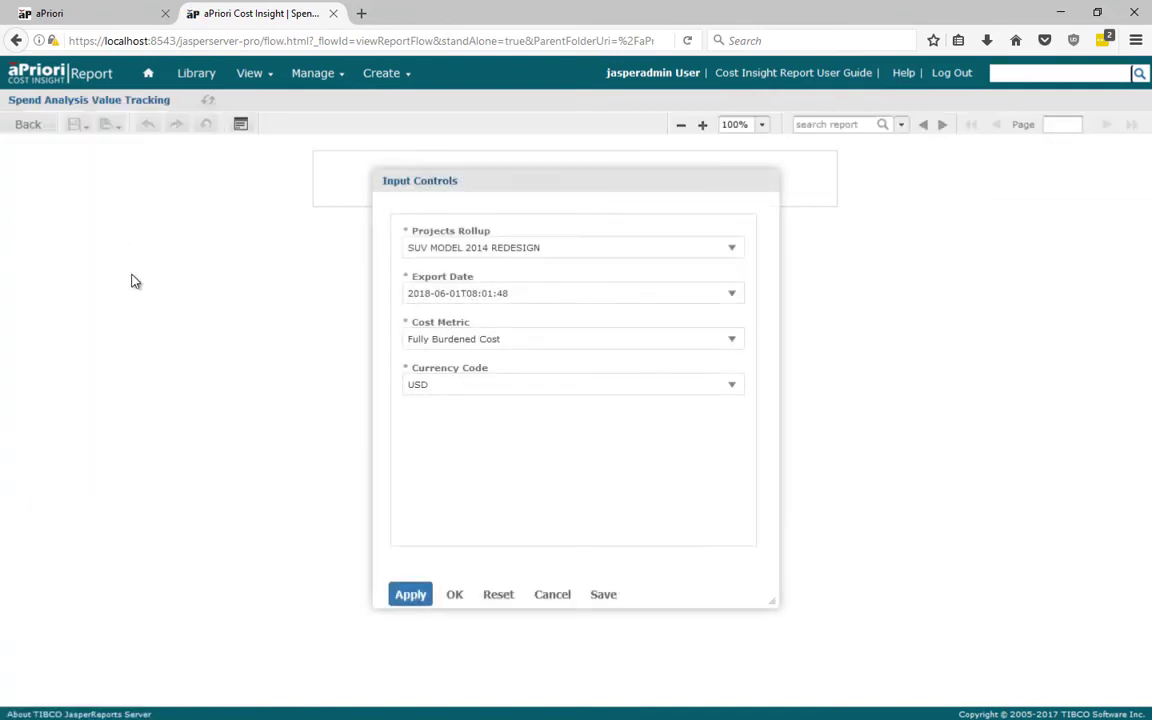
pyautogui.click(455, 594)
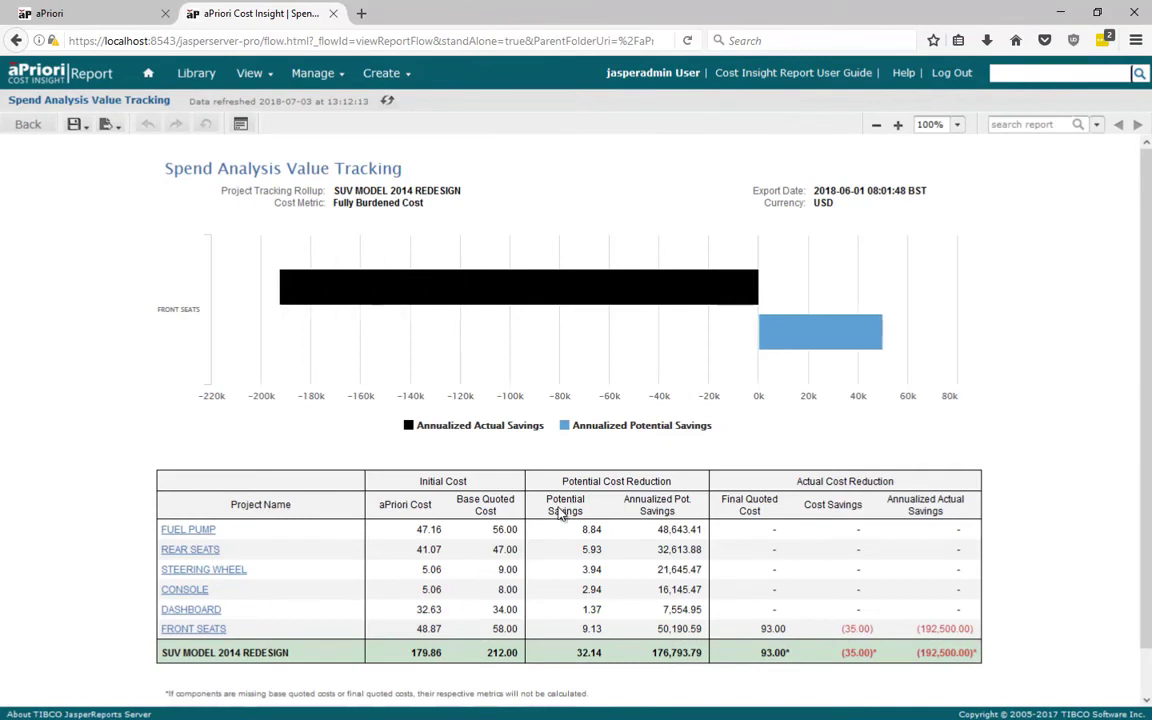
pyautogui.moveTo(790, 345)
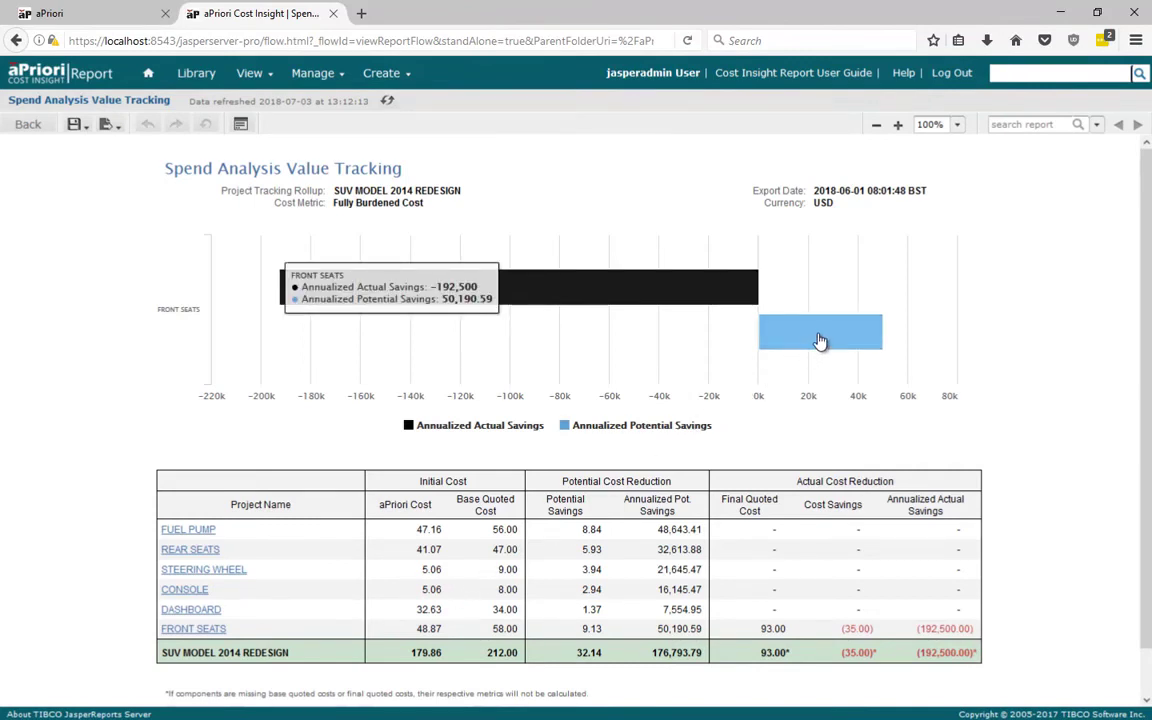